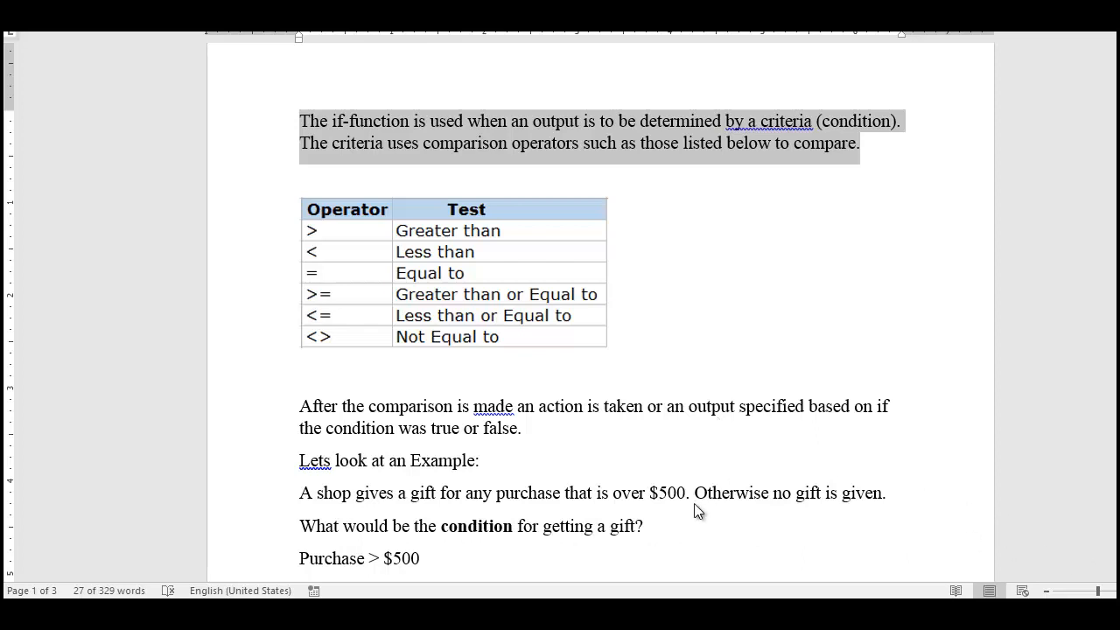
# Step: Read through the notes on the IF function, covering the shop gift example, the function's three parts and format, and the discount table
pyautogui.click(426, 558)
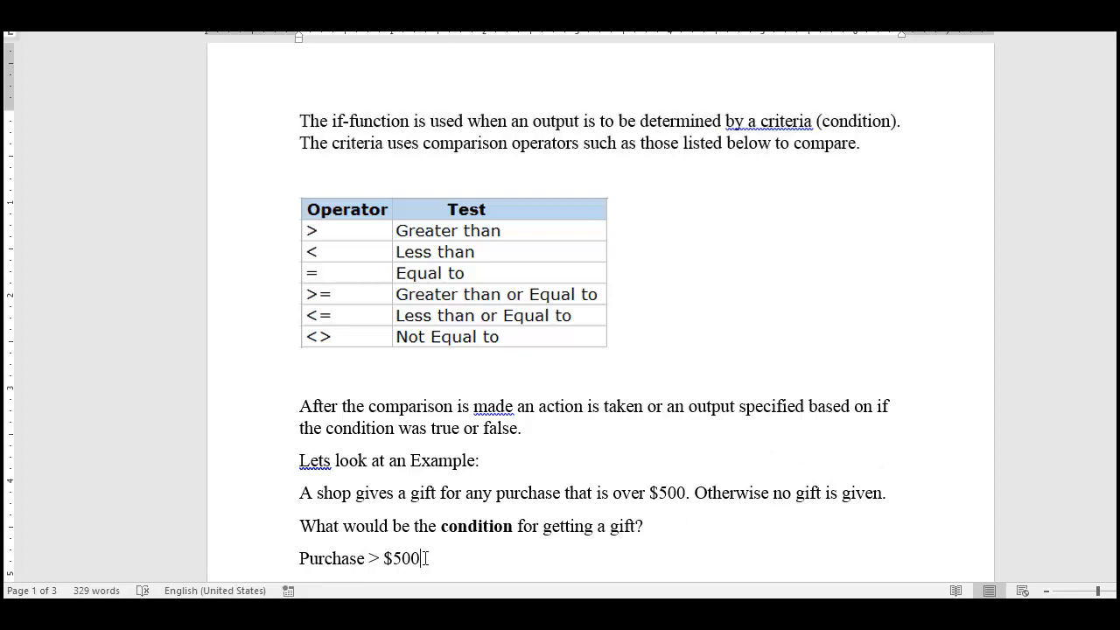
pyautogui.press('Down')
pyautogui.press('Down')
pyautogui.press('Down')
pyautogui.press('Down')
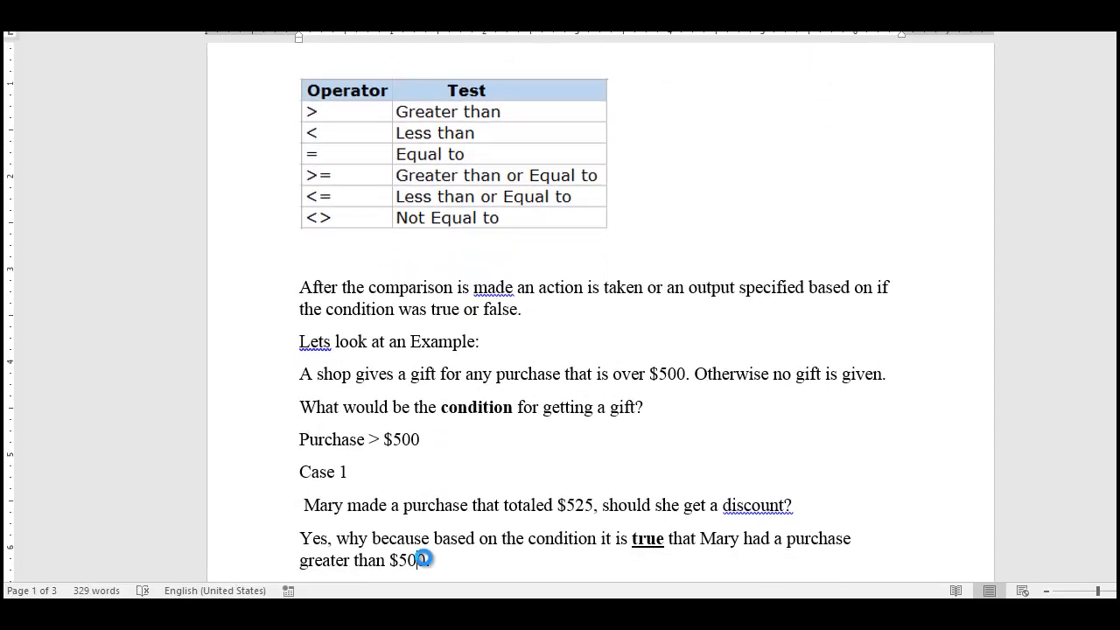
pyautogui.press('Down')
pyautogui.press('Down')
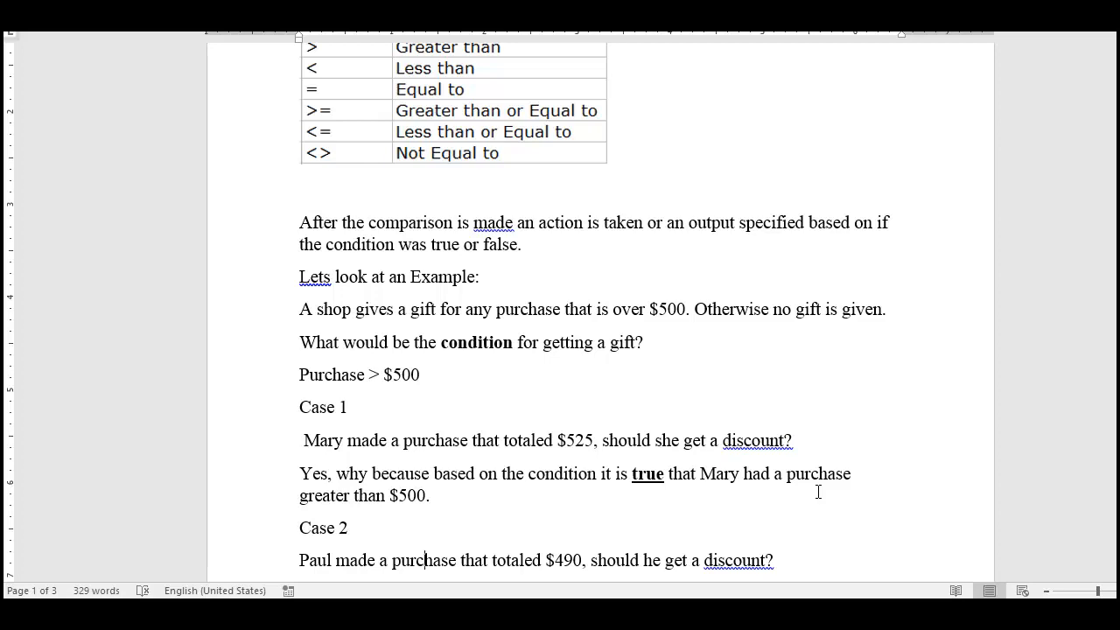
pyautogui.press('Down')
pyautogui.press('Down')
pyautogui.press('Down')
pyautogui.press('Down')
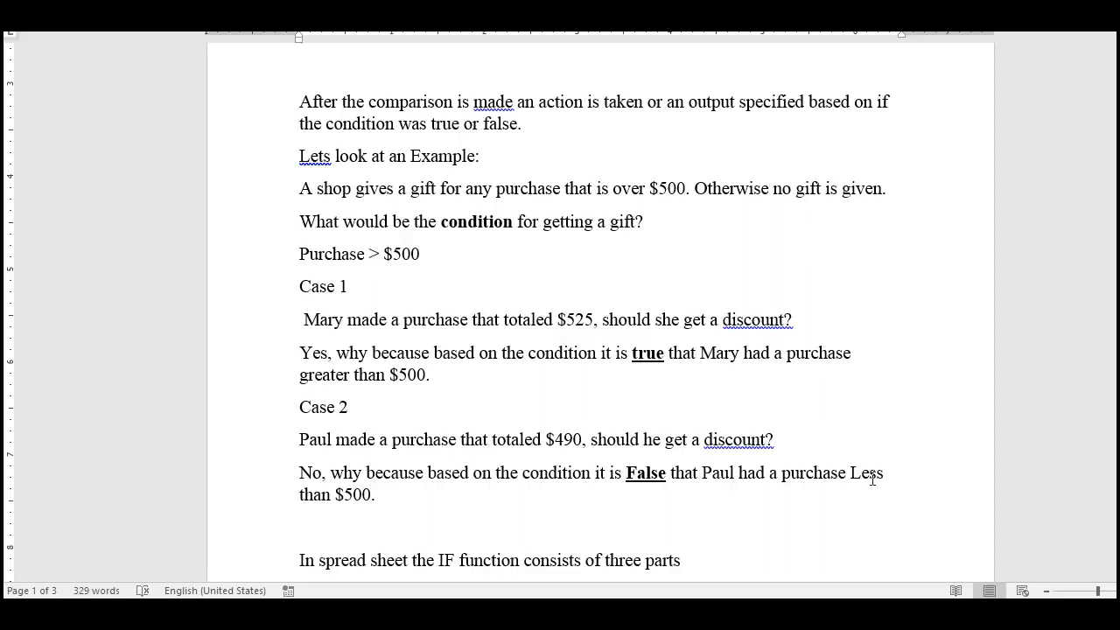
pyautogui.scroll(-5, 382, 154)
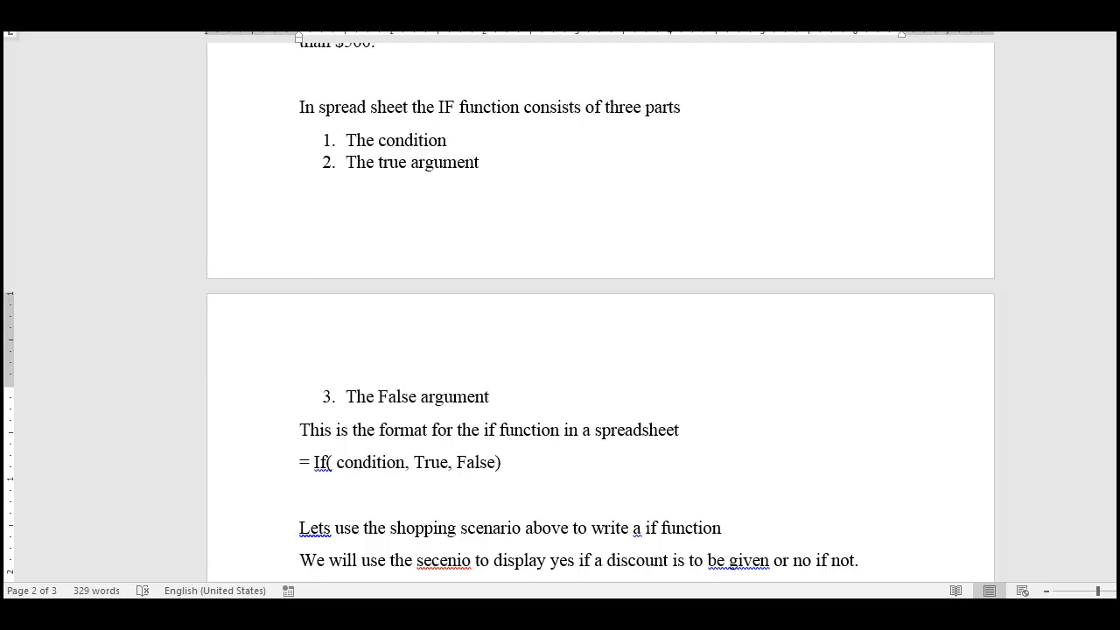
pyautogui.scroll(-4, 601, 315)
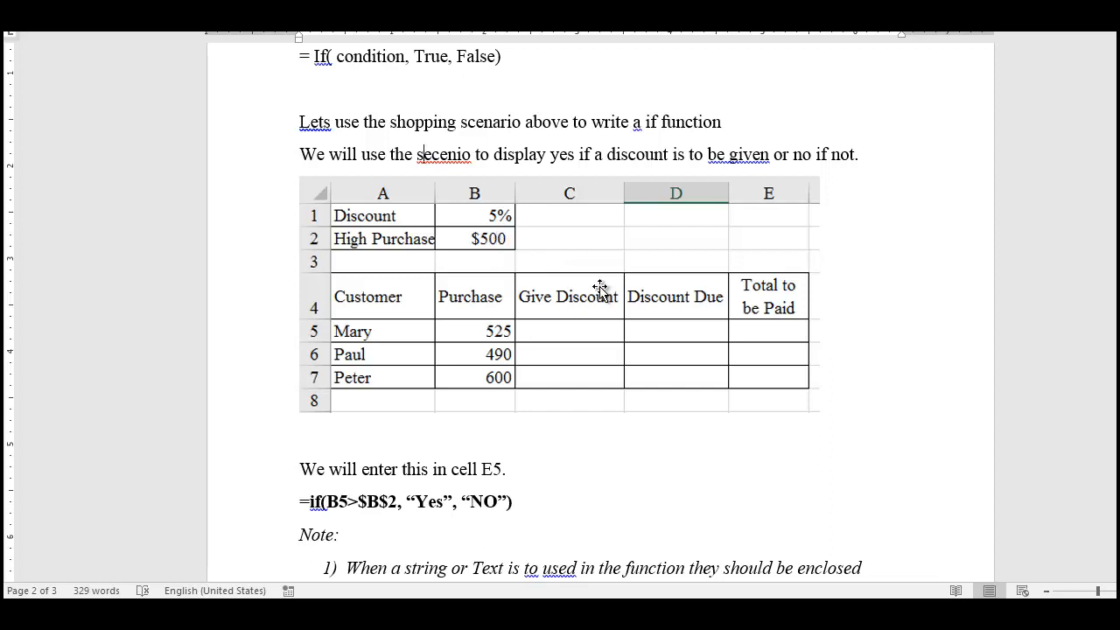
# Step: Switch to the Excel workbook and start an IF formula in C5 with the condition B5>=$B$2, using an absolute reference for B2
pyautogui.hotkey('alt', 'Tab')
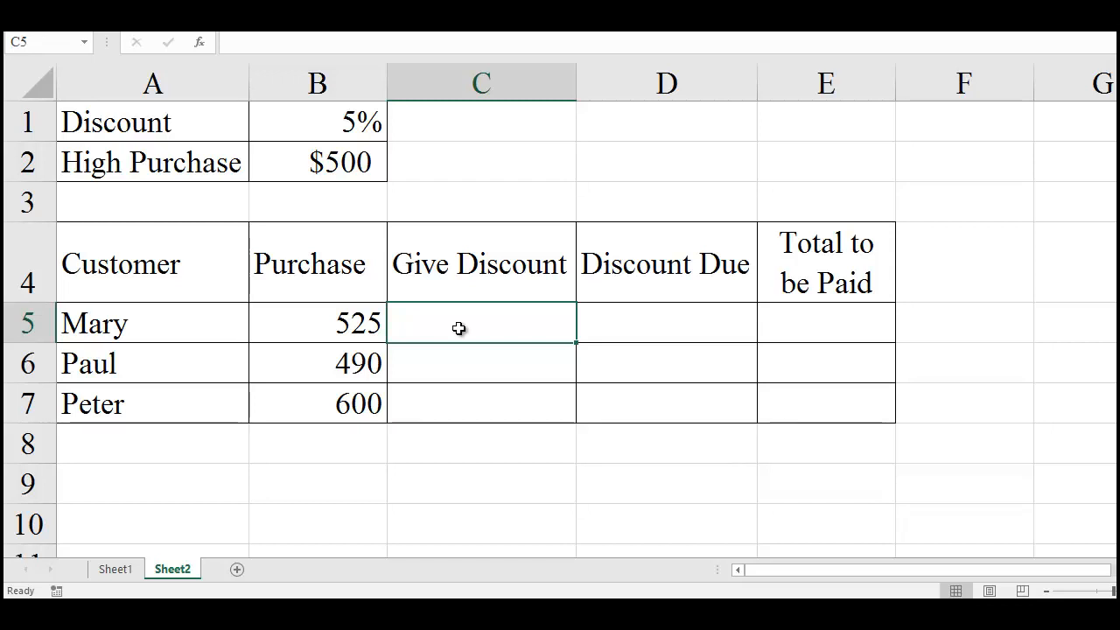
pyautogui.write('=')
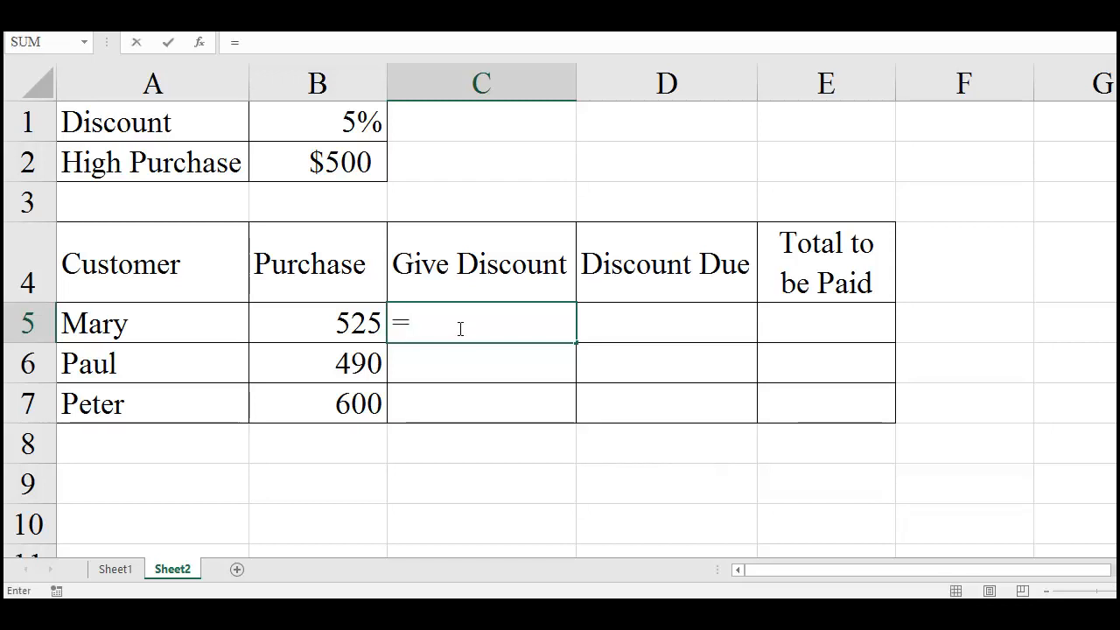
pyautogui.write('if')
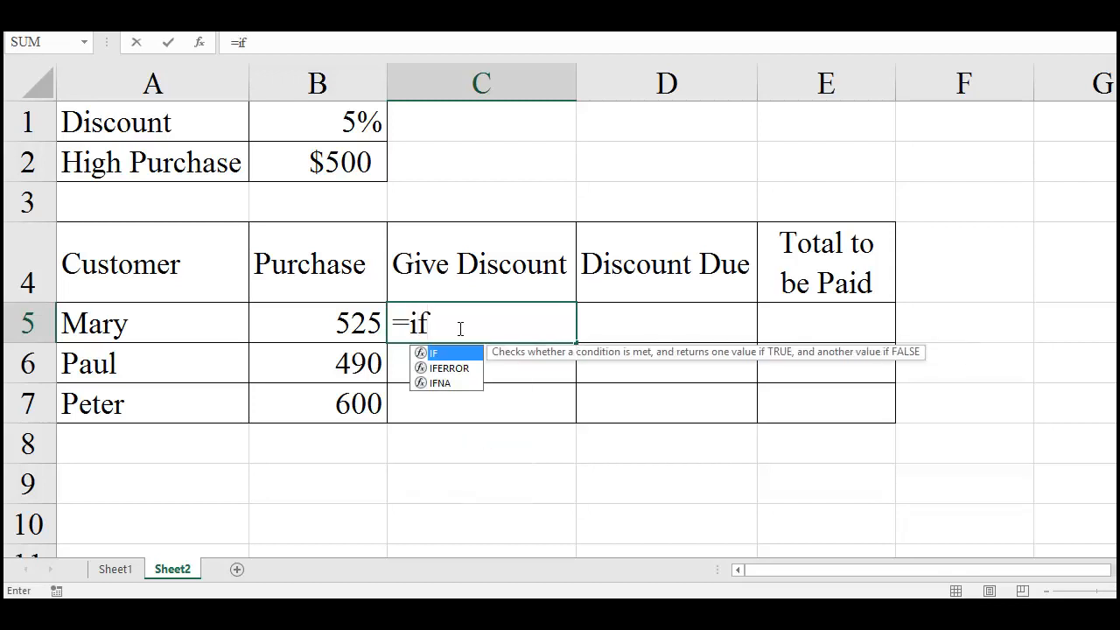
pyautogui.write('(')
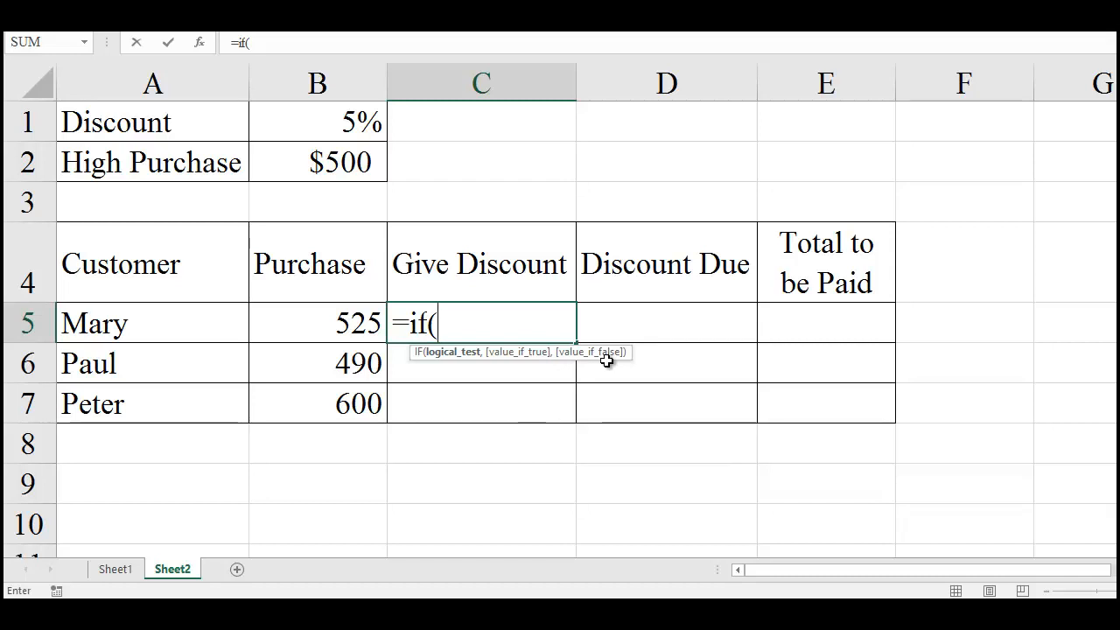
pyautogui.click(335, 325)
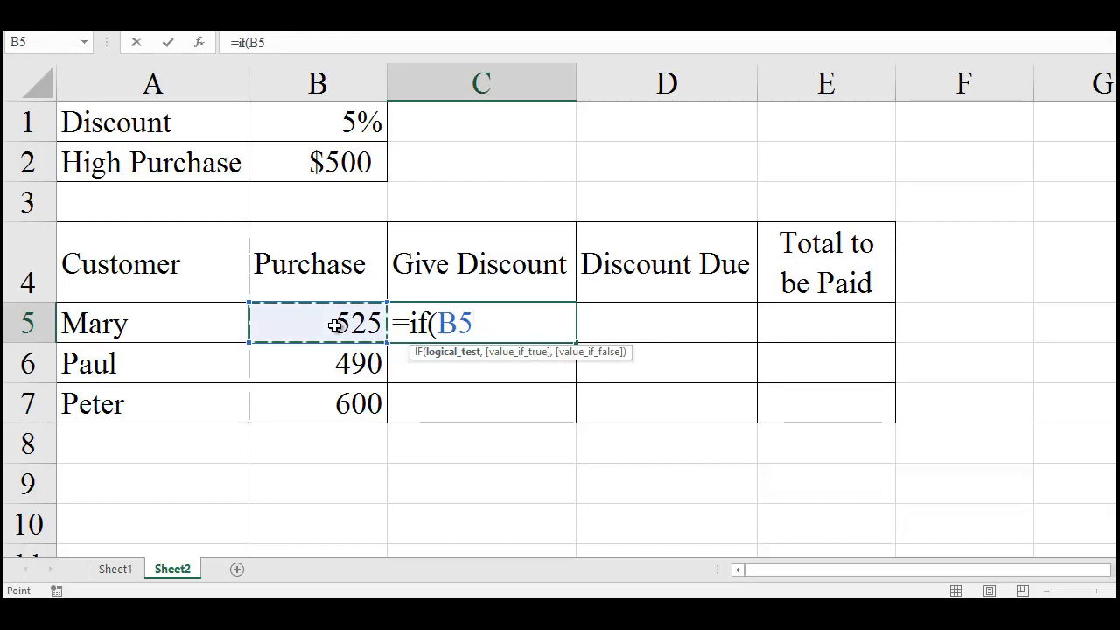
pyautogui.write('>=')
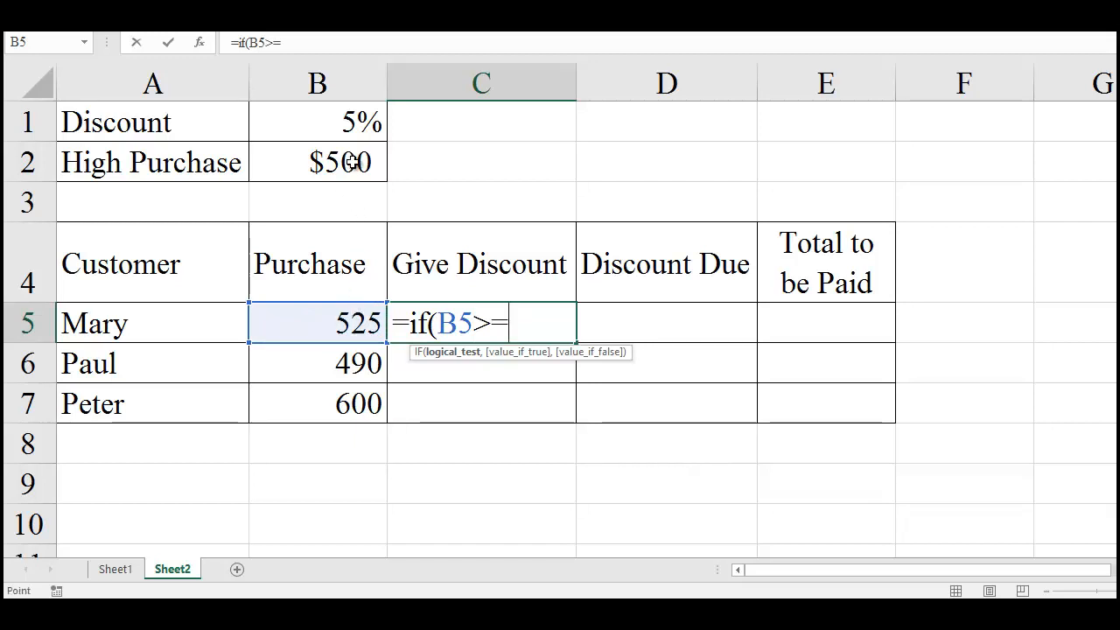
pyautogui.click(350, 163)
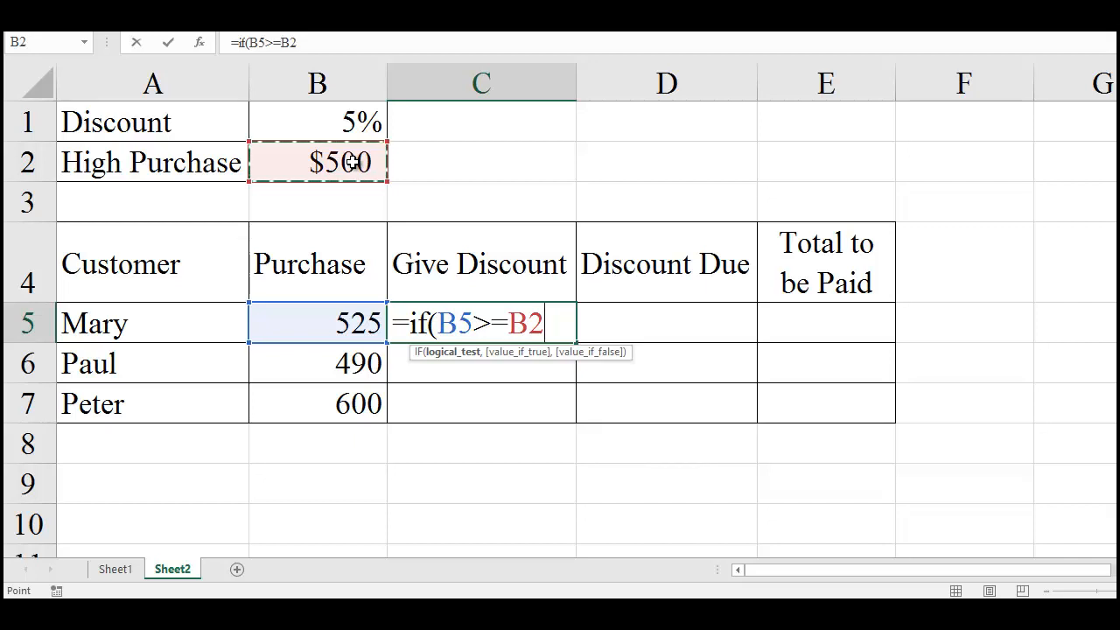
pyautogui.press('F4')
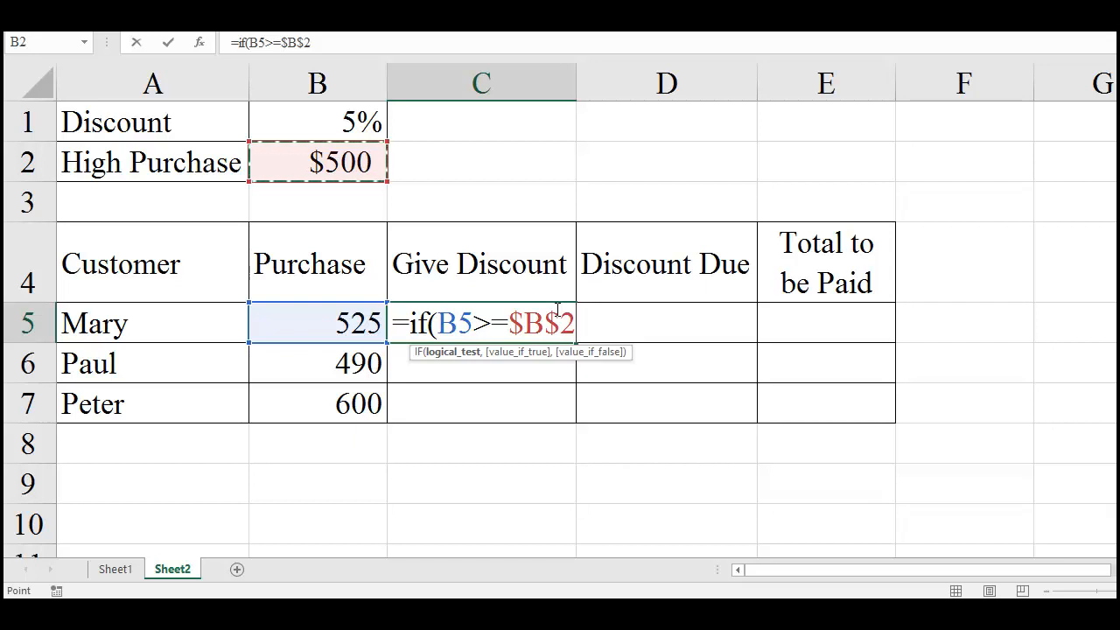
# Step: Complete the C5 formula with "Yes" as the true result and "No" as the false result, and fill it down through C7
pyautogui.write(',')
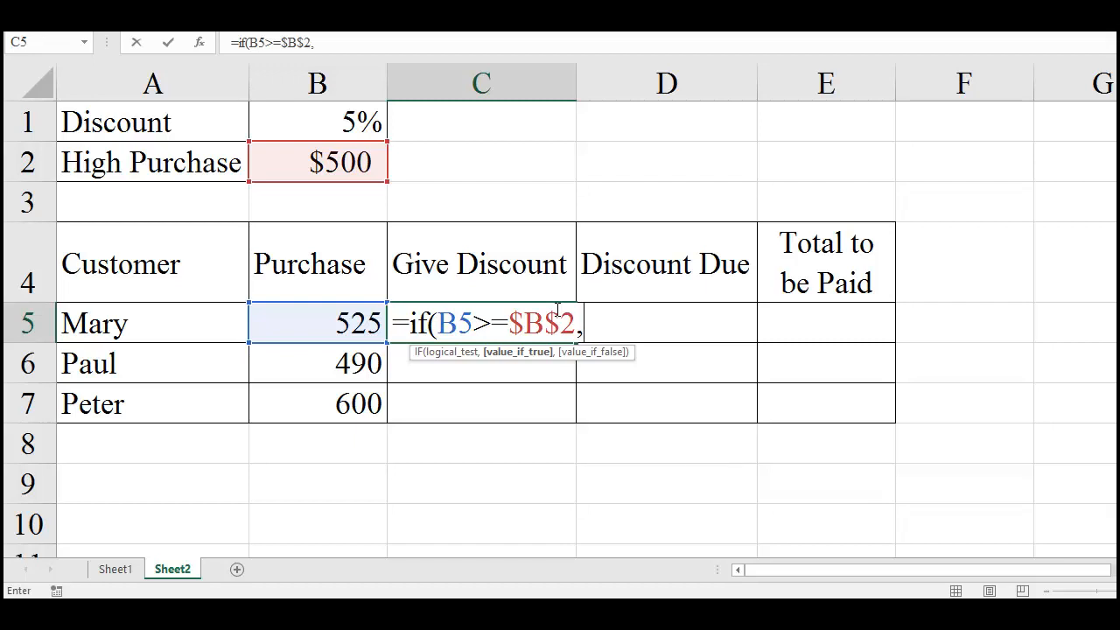
pyautogui.write('"Yes"')
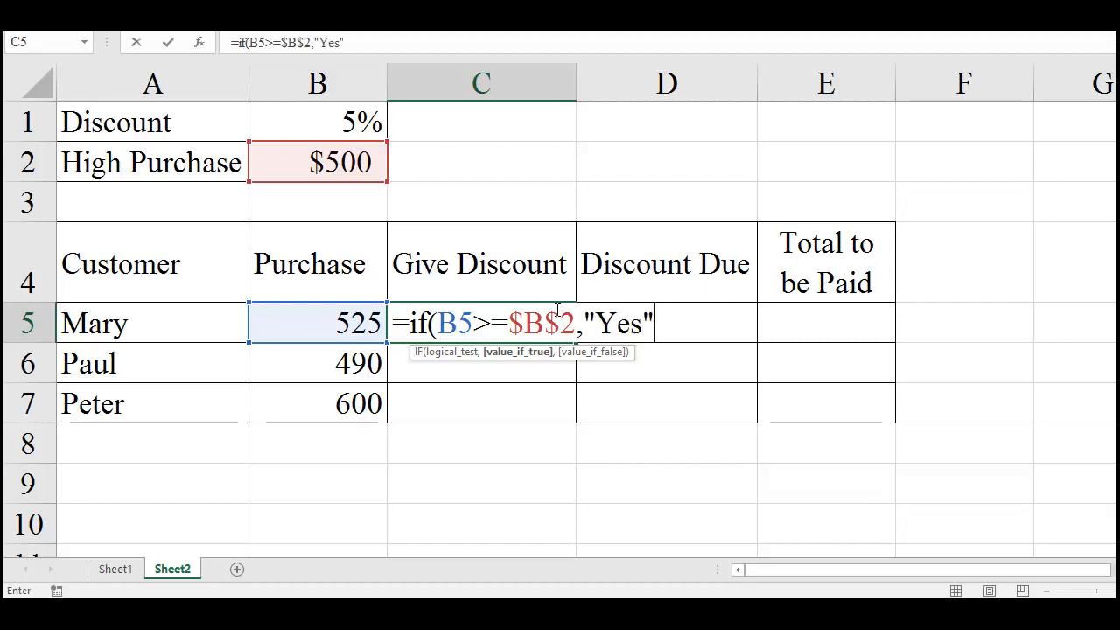
pyautogui.write(',')
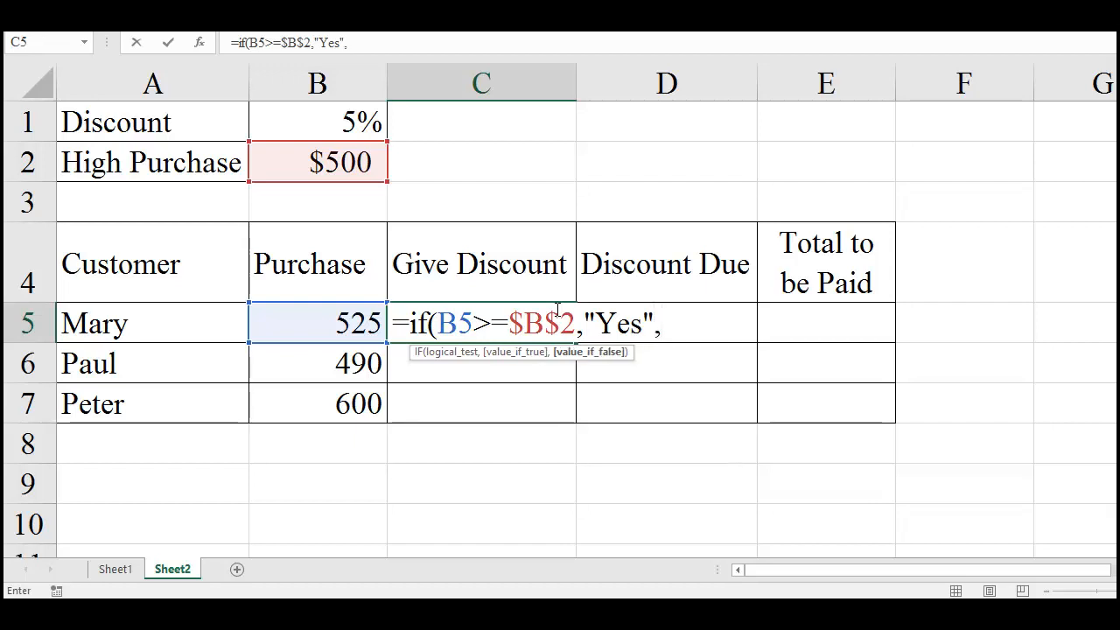
pyautogui.write('"No')
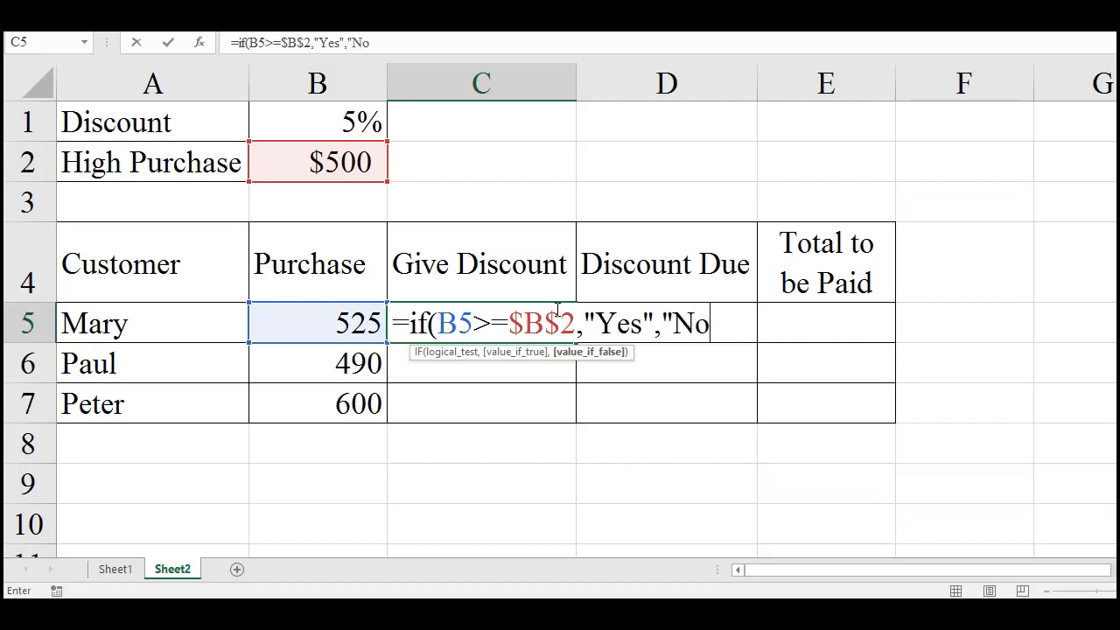
pyautogui.write('")')
pyautogui.press('Return')
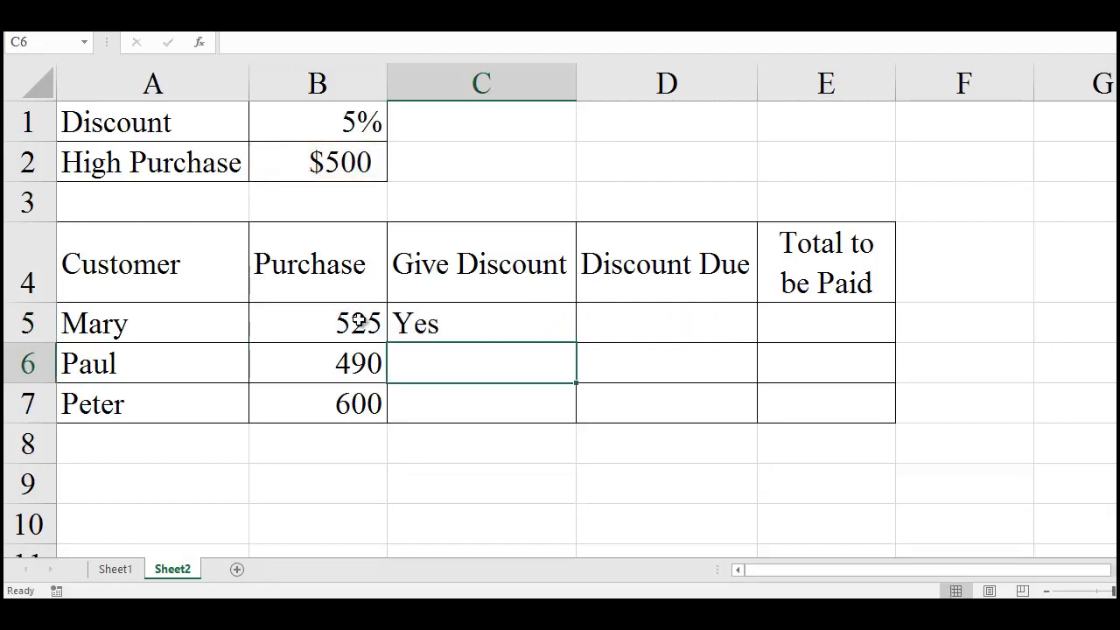
pyautogui.click(489, 322)
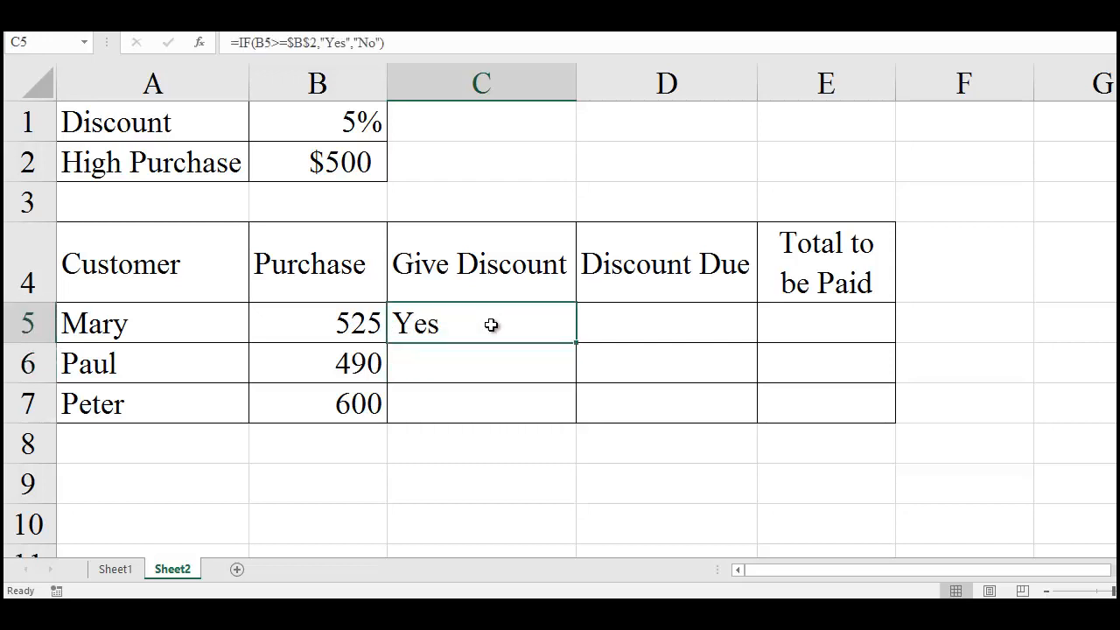
pyautogui.doubleClick(576, 343)
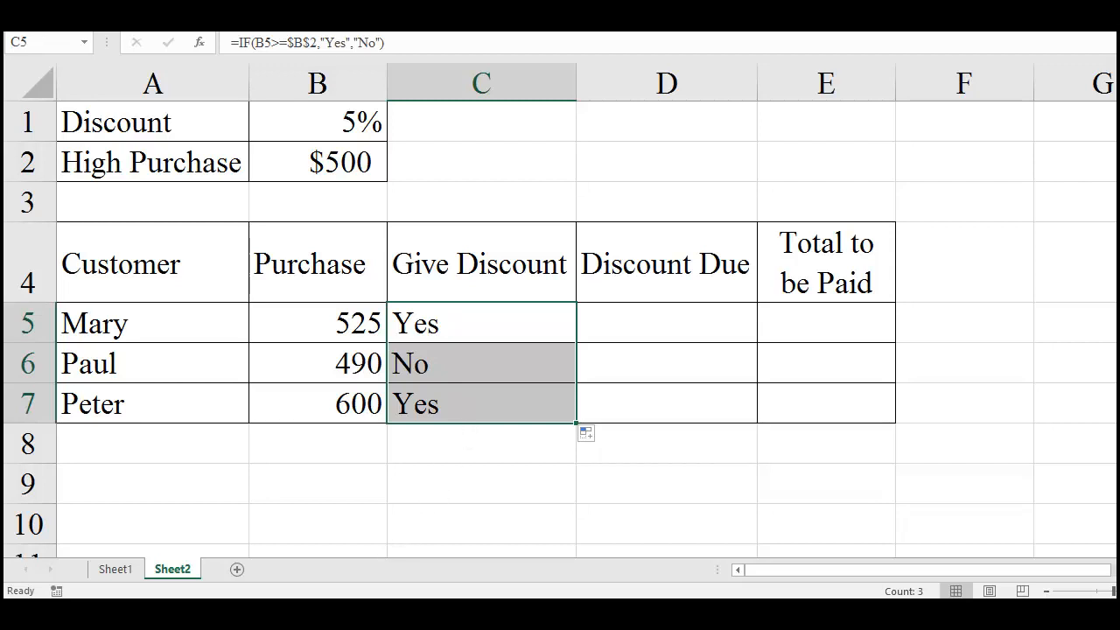
# Step: Start an IF formula in the first Discount Due cell, D5, with the condition C5="Yes"
pyautogui.moveTo(206, 612)
pyautogui.click(606, 326)
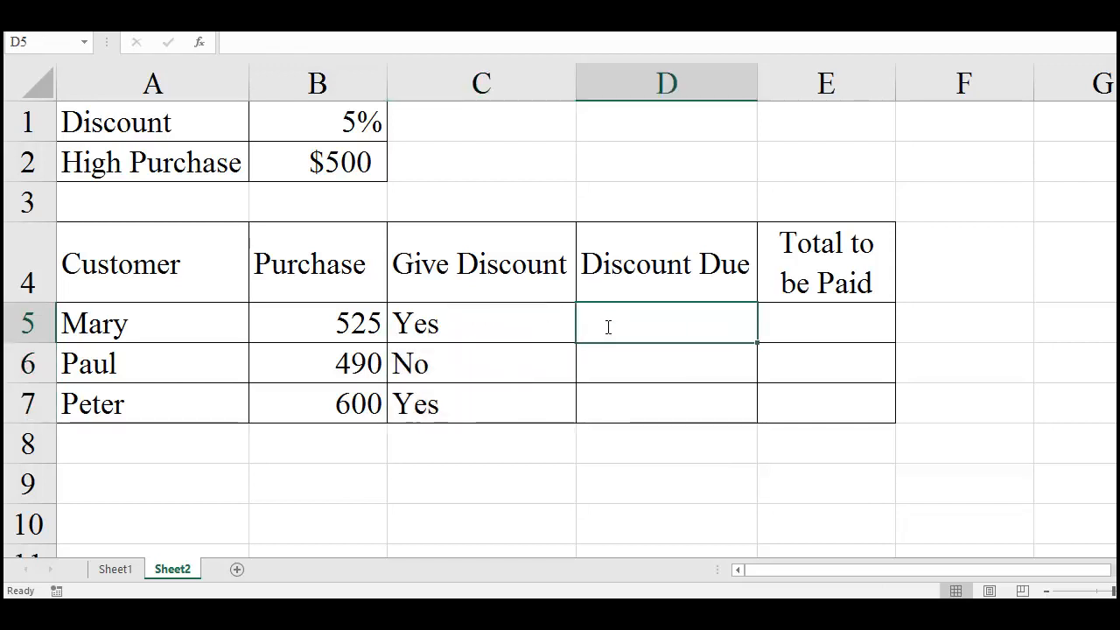
pyautogui.write('=if')
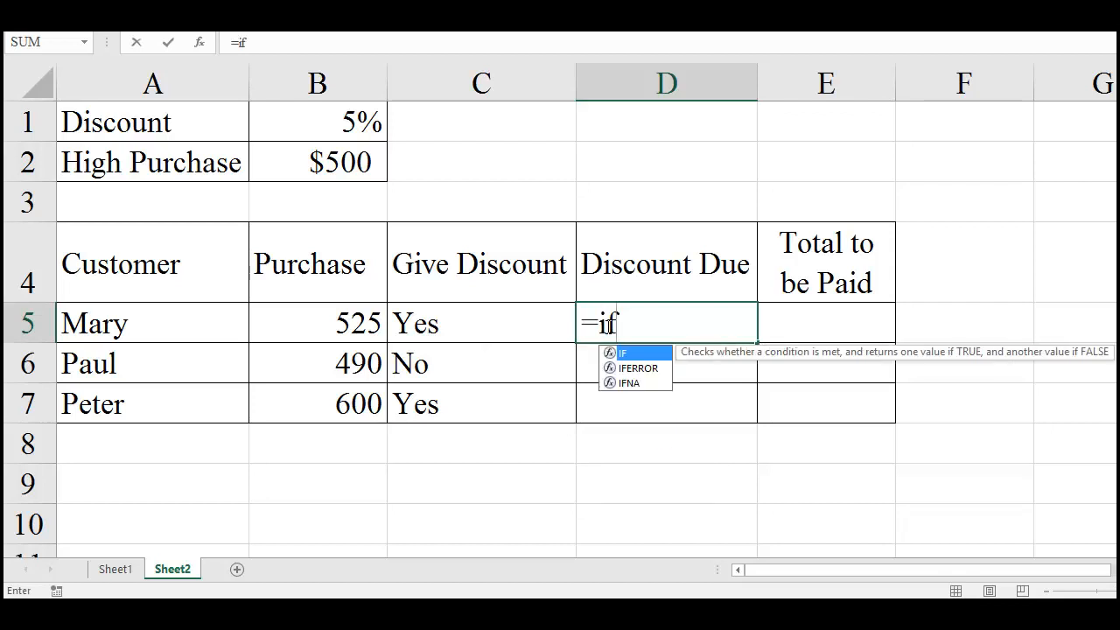
pyautogui.write('(')
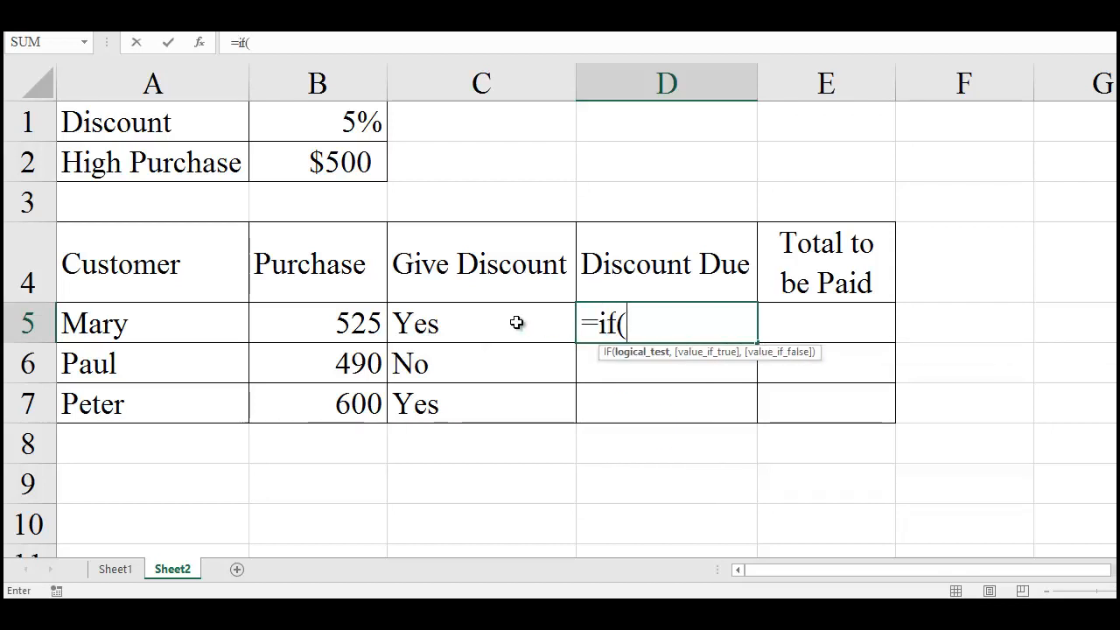
pyautogui.click(497, 324)
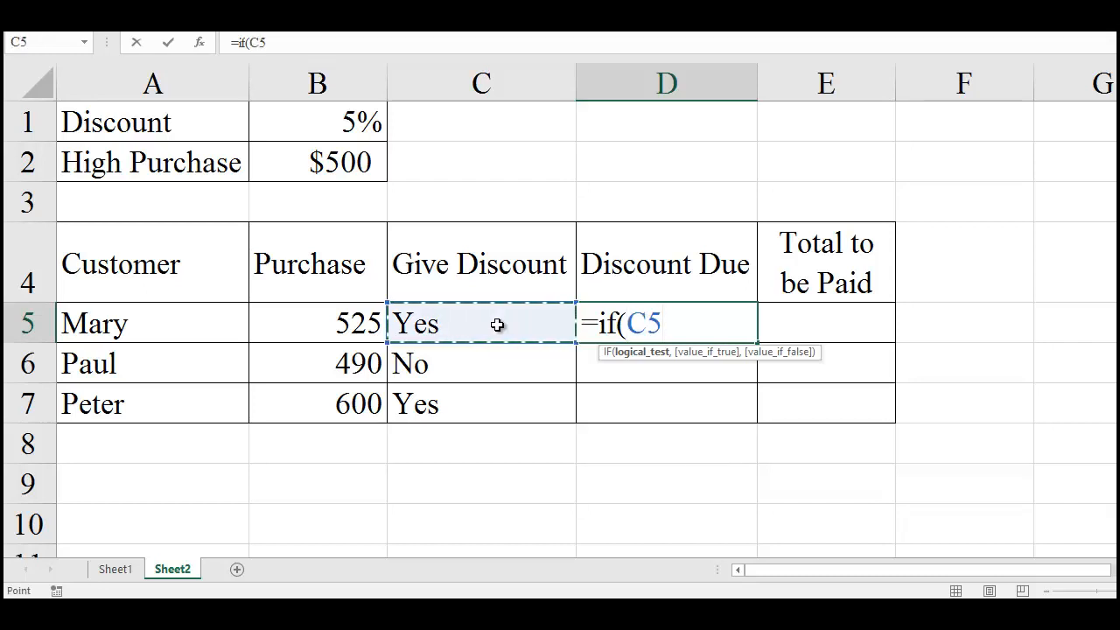
pyautogui.write('="')
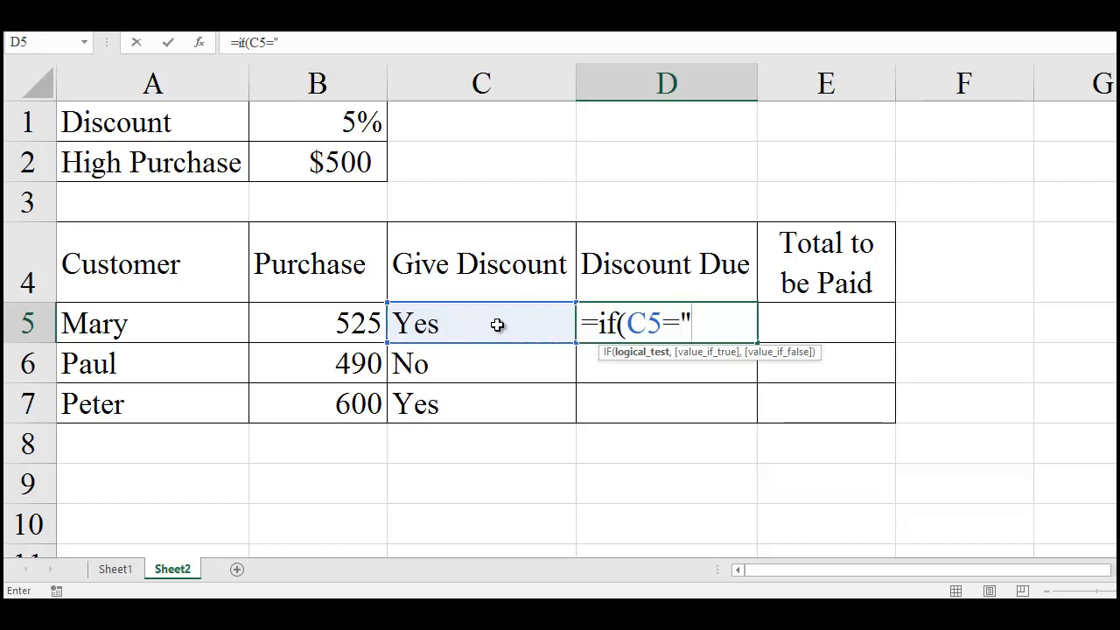
pyautogui.write('Ys')
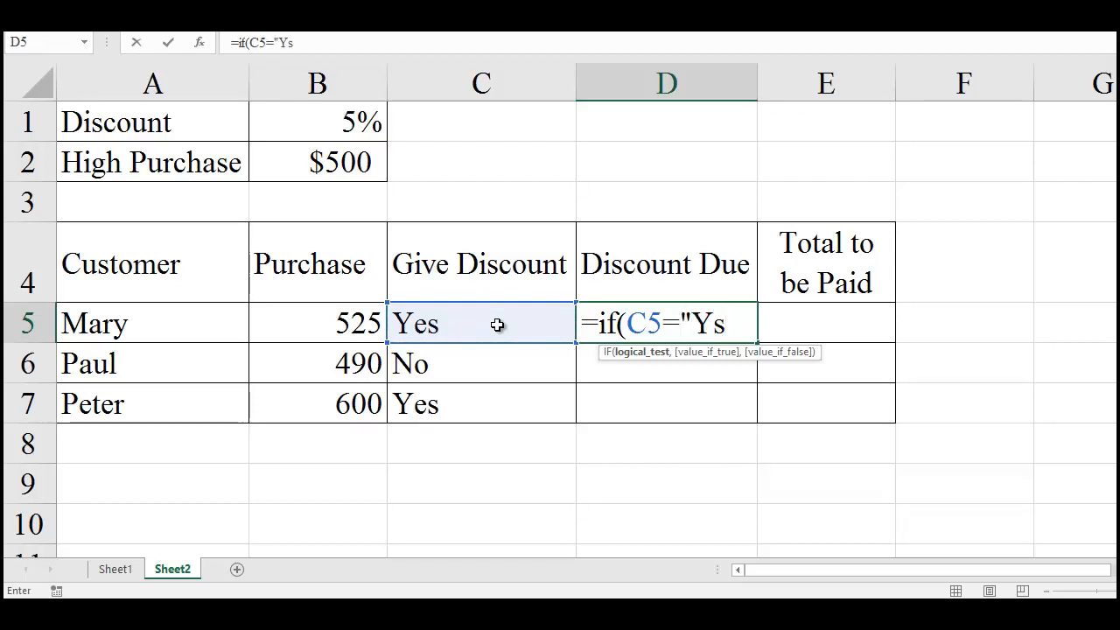
pyautogui.press('BackSpace')
pyautogui.write('es"')
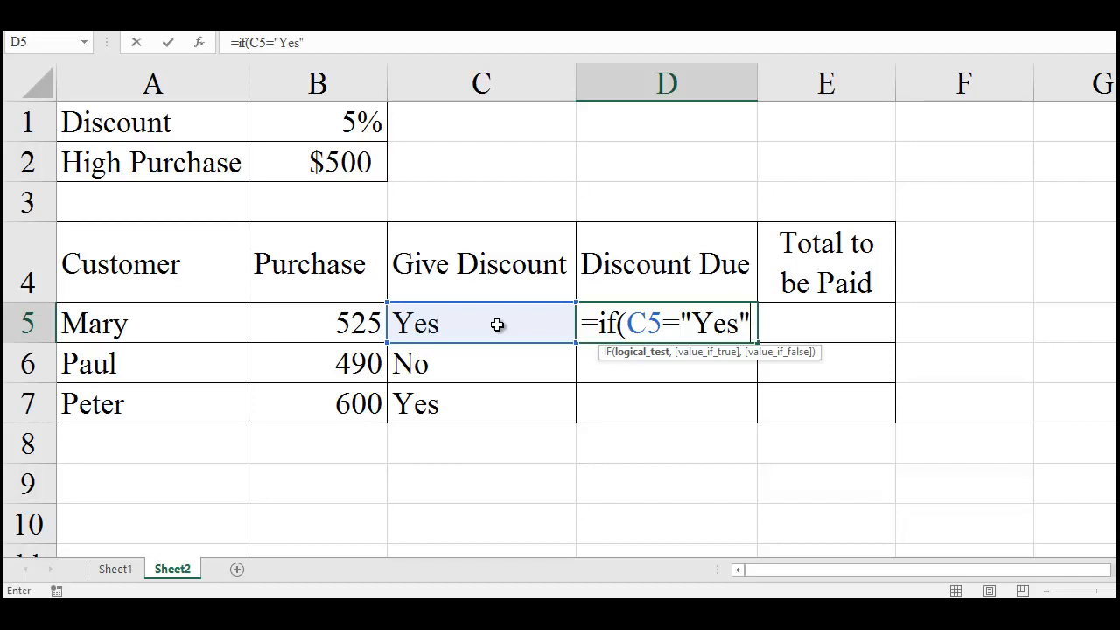
# Step: Add (B5*$B$1) as the true result of the D5 formula, using an absolute reference for B1
pyautogui.write(',')
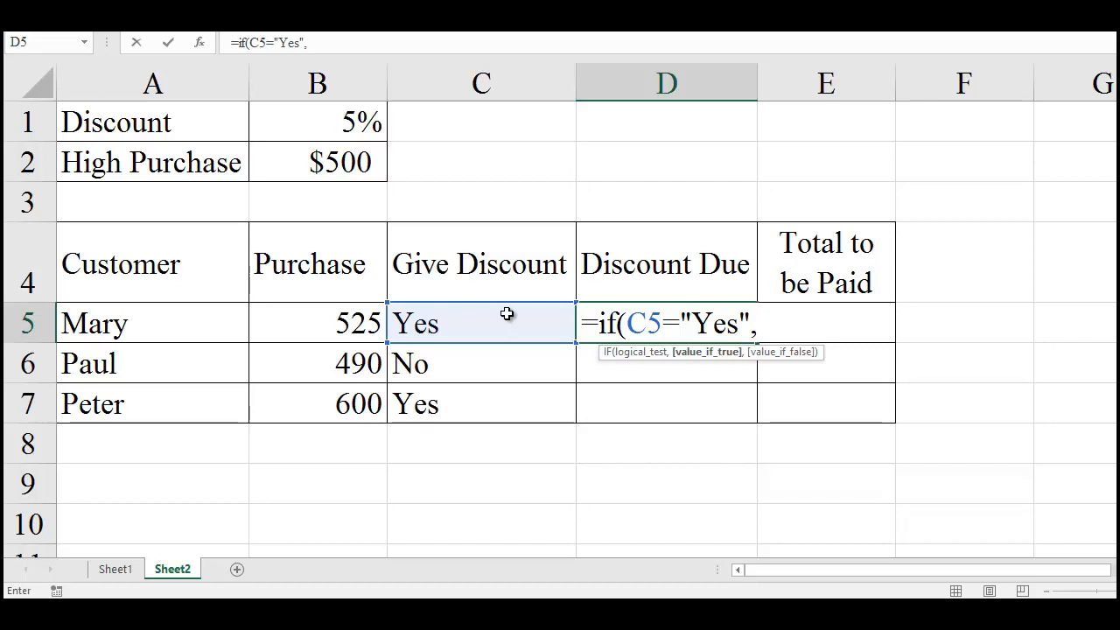
pyautogui.write('(')
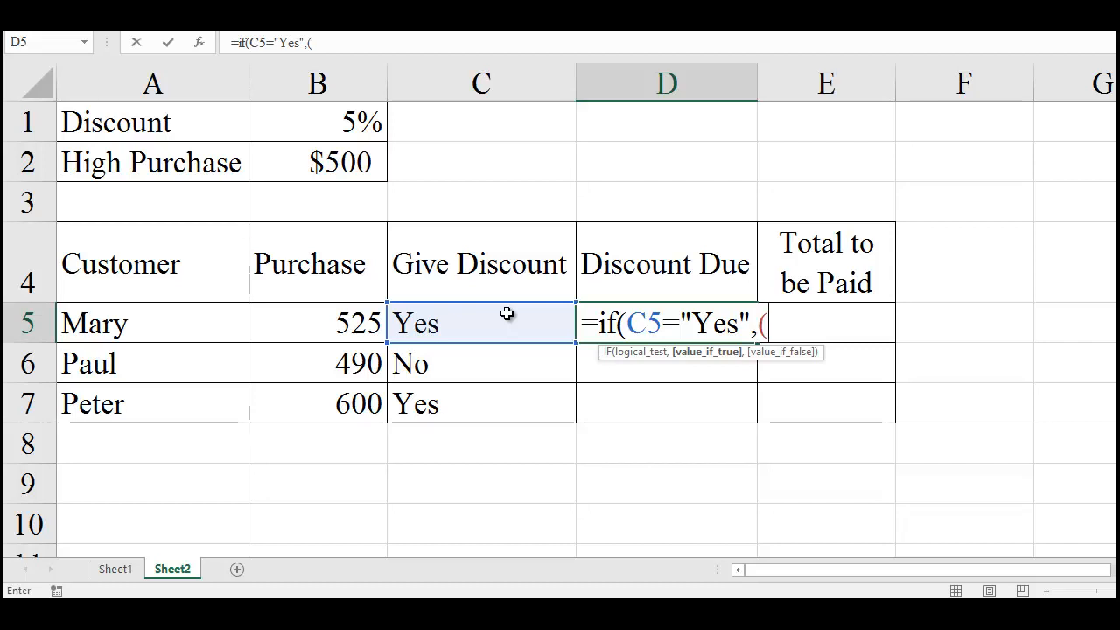
pyautogui.click(347, 323)
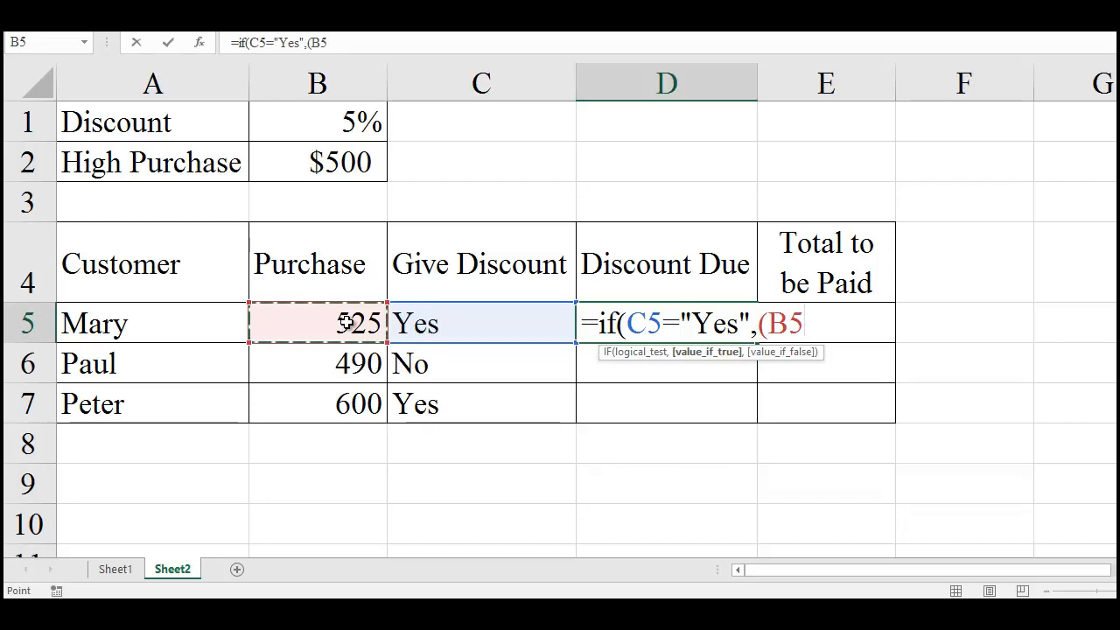
pyautogui.write('*')
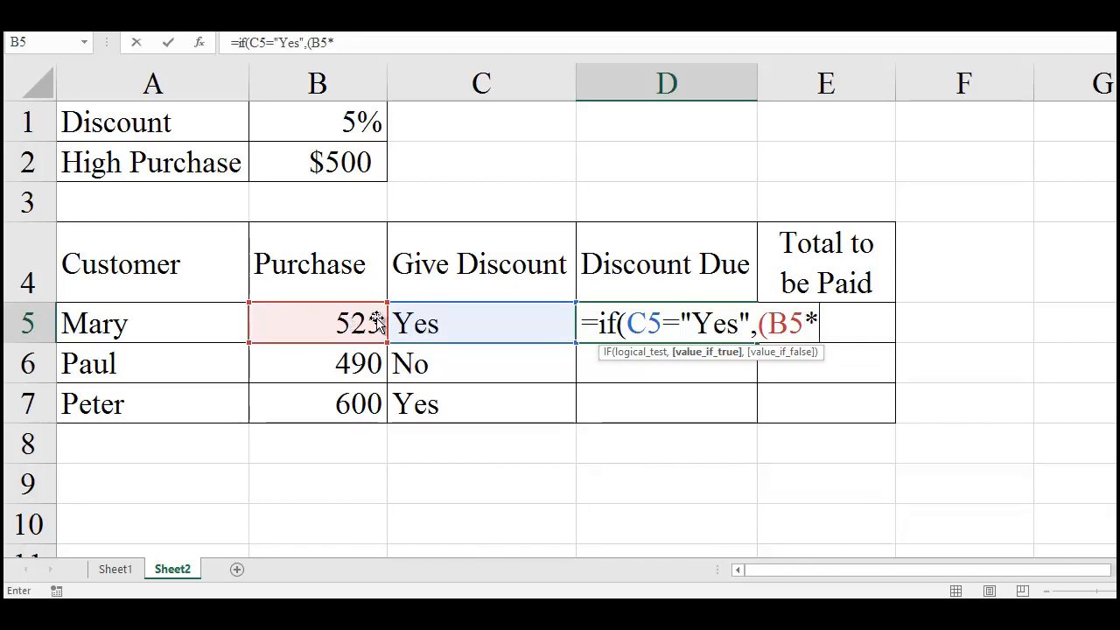
pyautogui.click(361, 123)
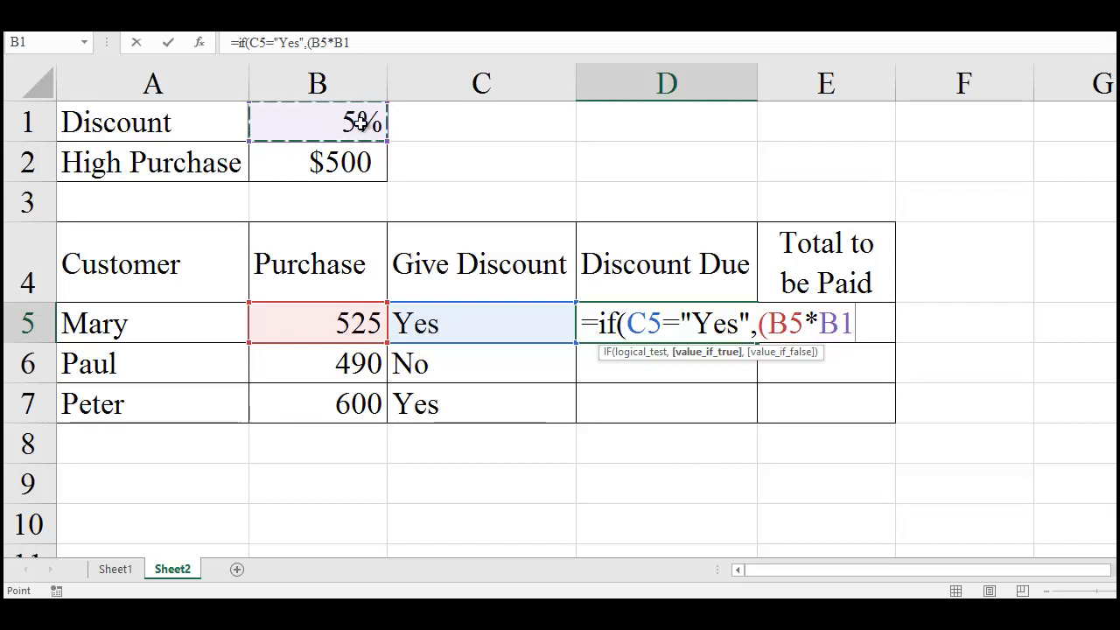
pyautogui.press('F4')
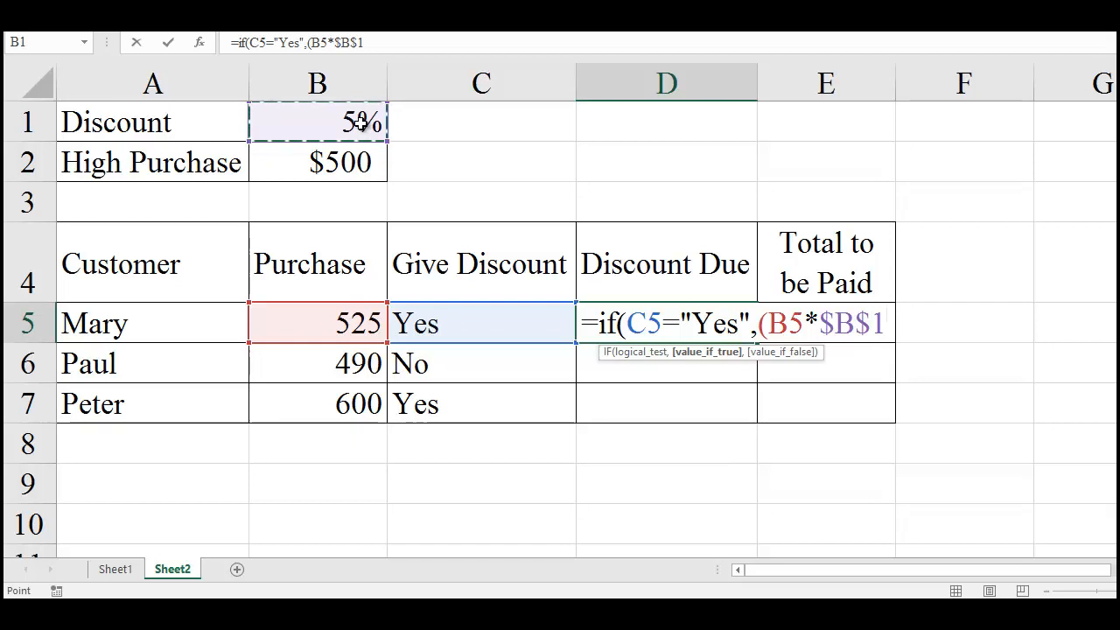
pyautogui.write(')')
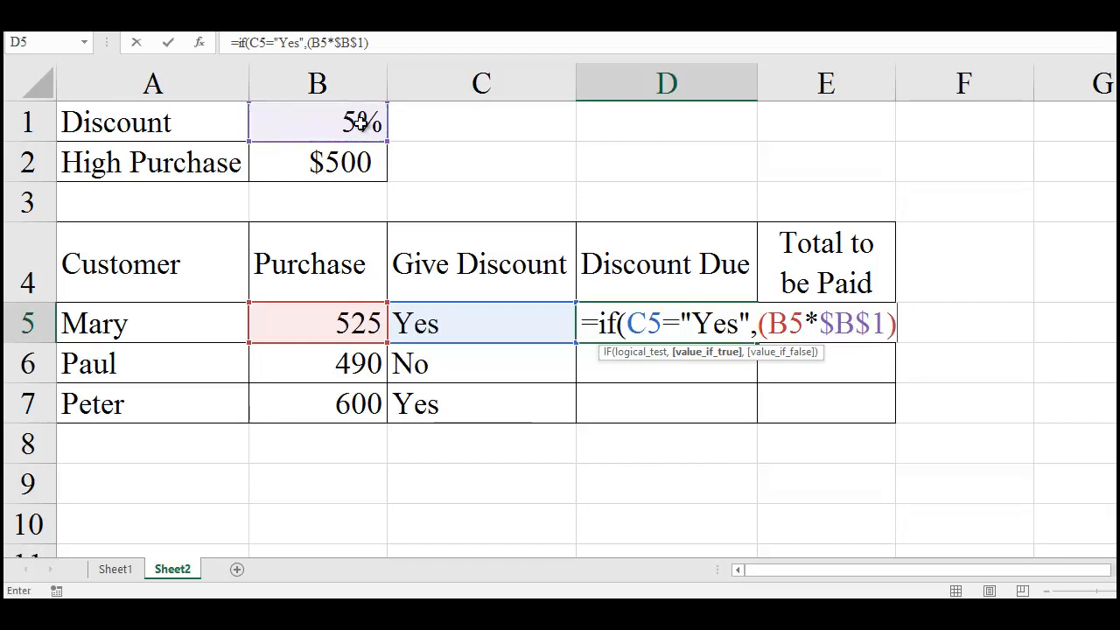
# Step: Complete the D5 formula with 0 as the false result, and fill it down through D7
pyautogui.write(',')
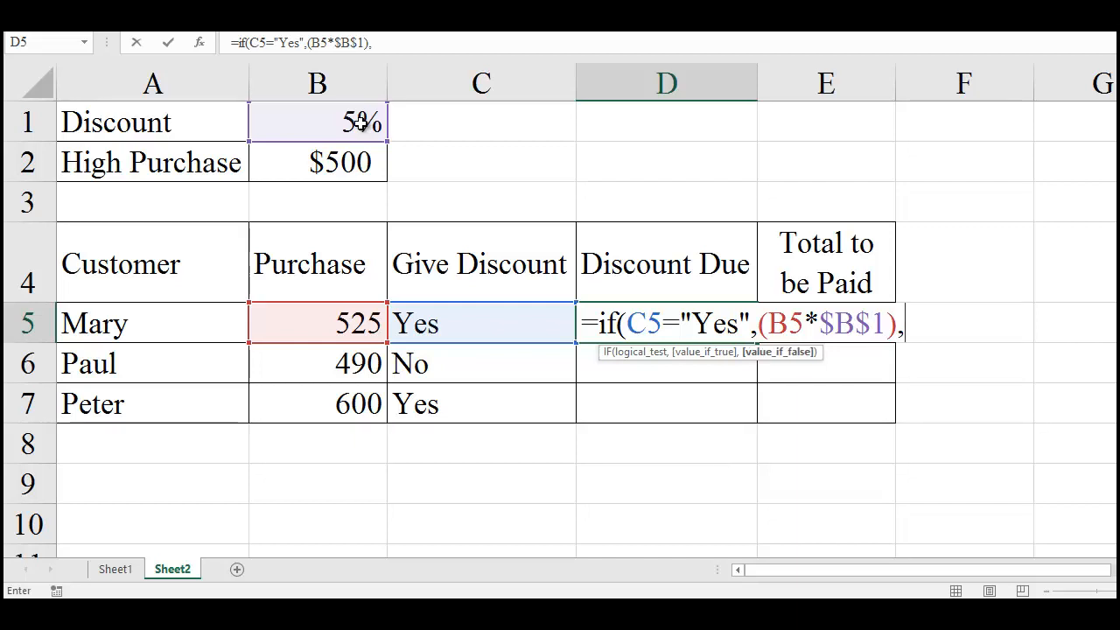
pyautogui.write('0')
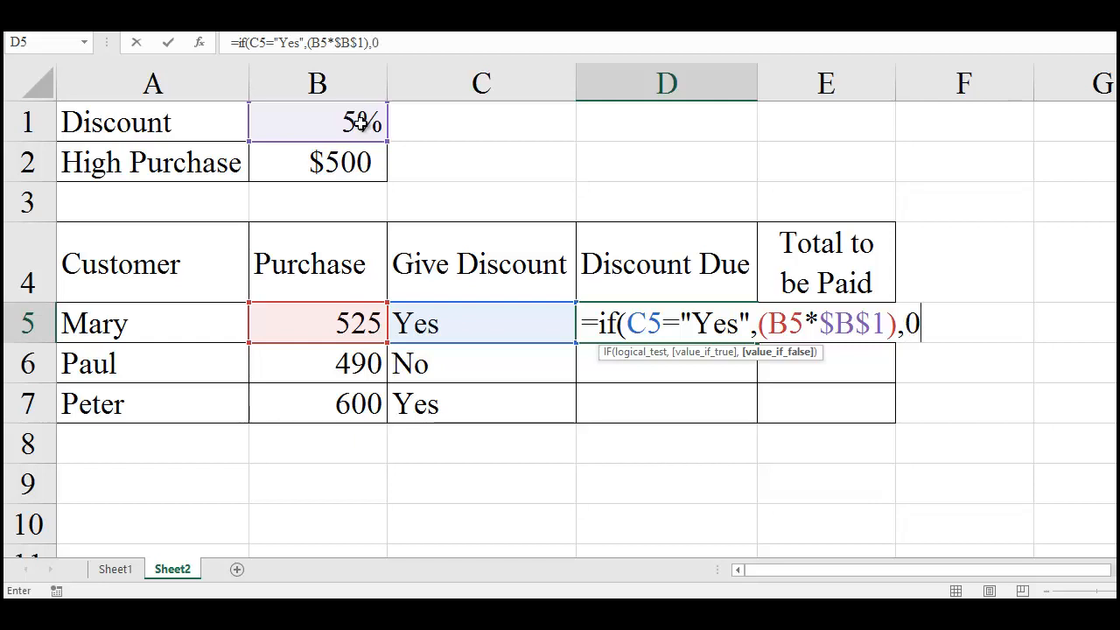
pyautogui.write(')')
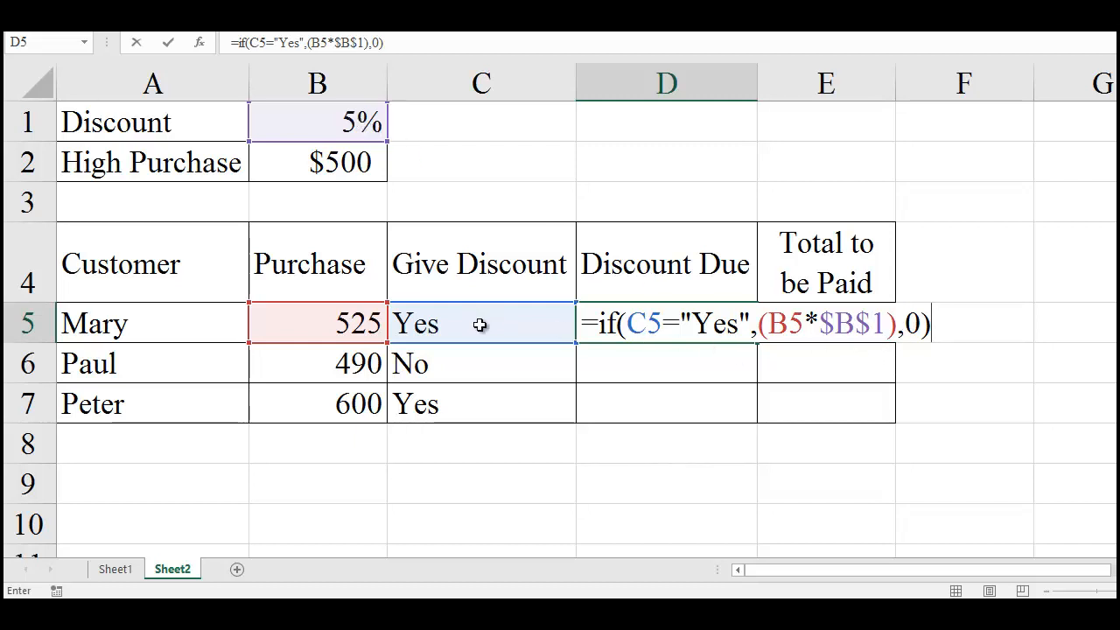
pyautogui.press('Return')
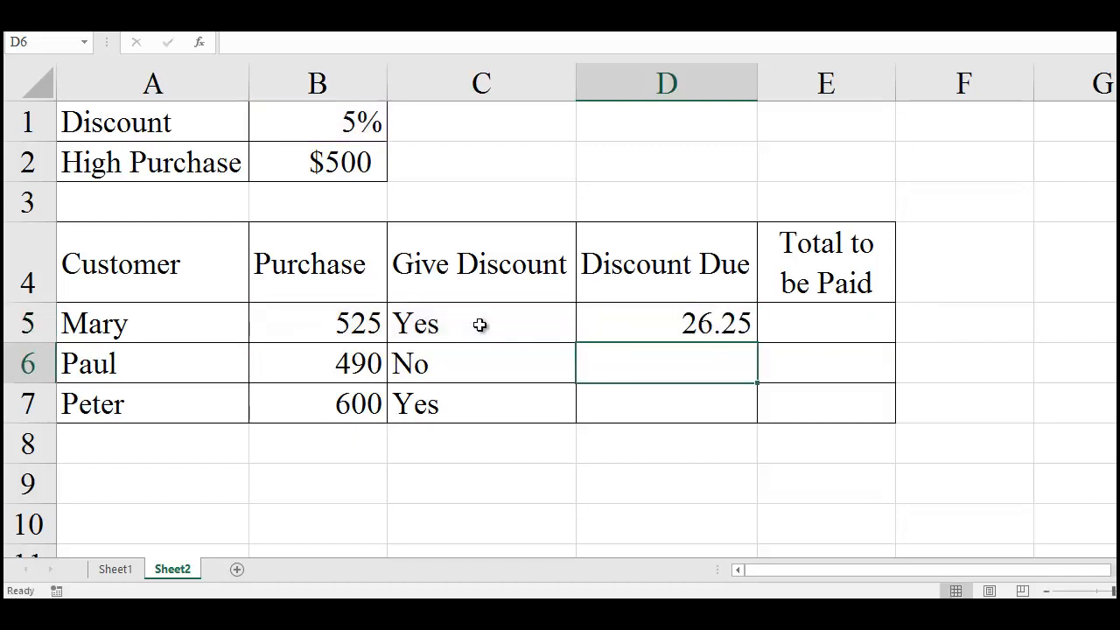
pyautogui.click(702, 324)
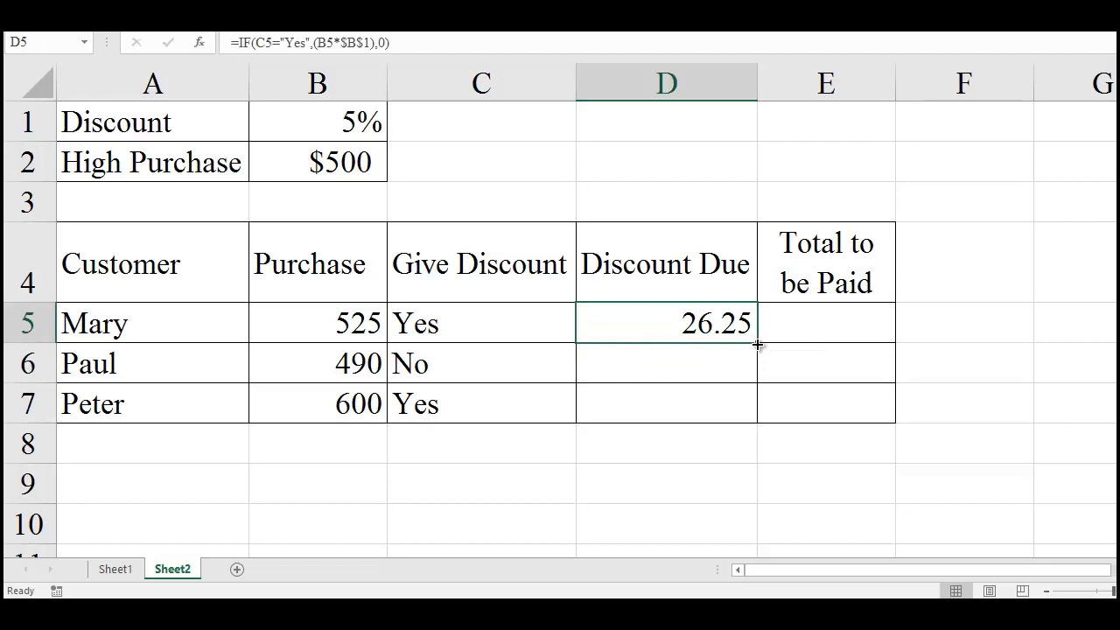
pyautogui.moveTo(757, 343); pyautogui.dragTo(757, 422)
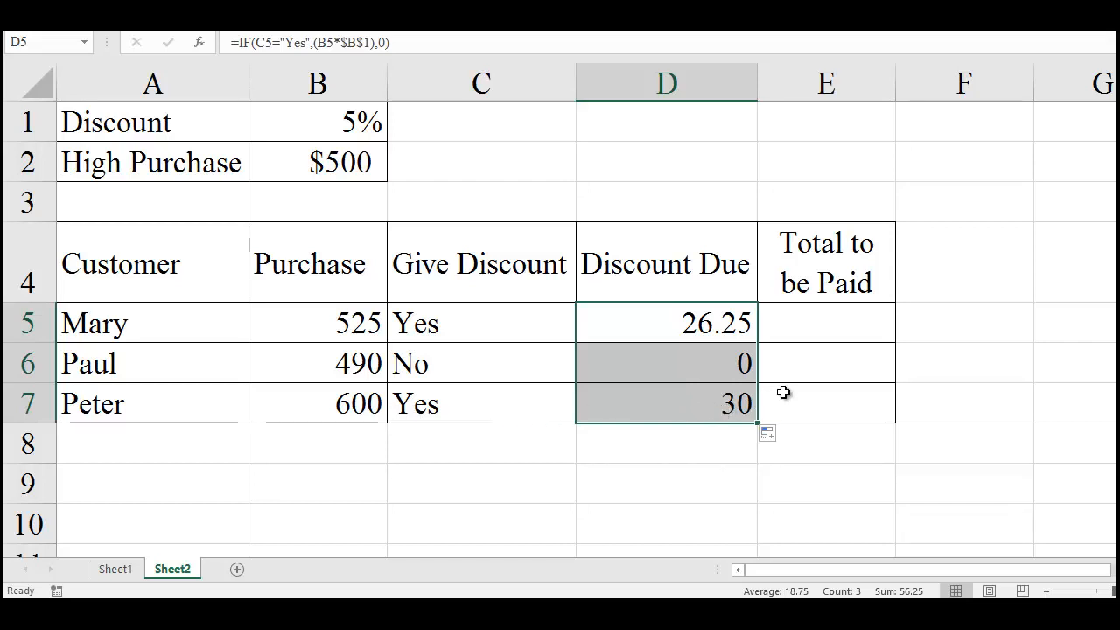
# Step: Enter the formula =(B5-D5) in the first Total to be Paid cell, E5, and fill it down through E7
pyautogui.click(829, 321)
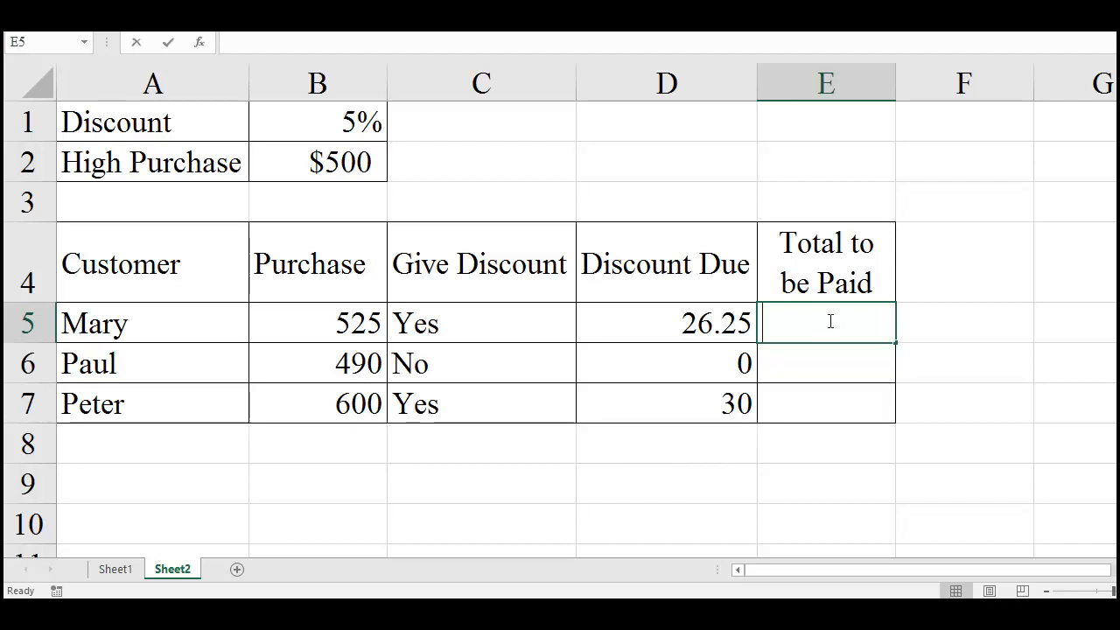
pyautogui.write('=(')
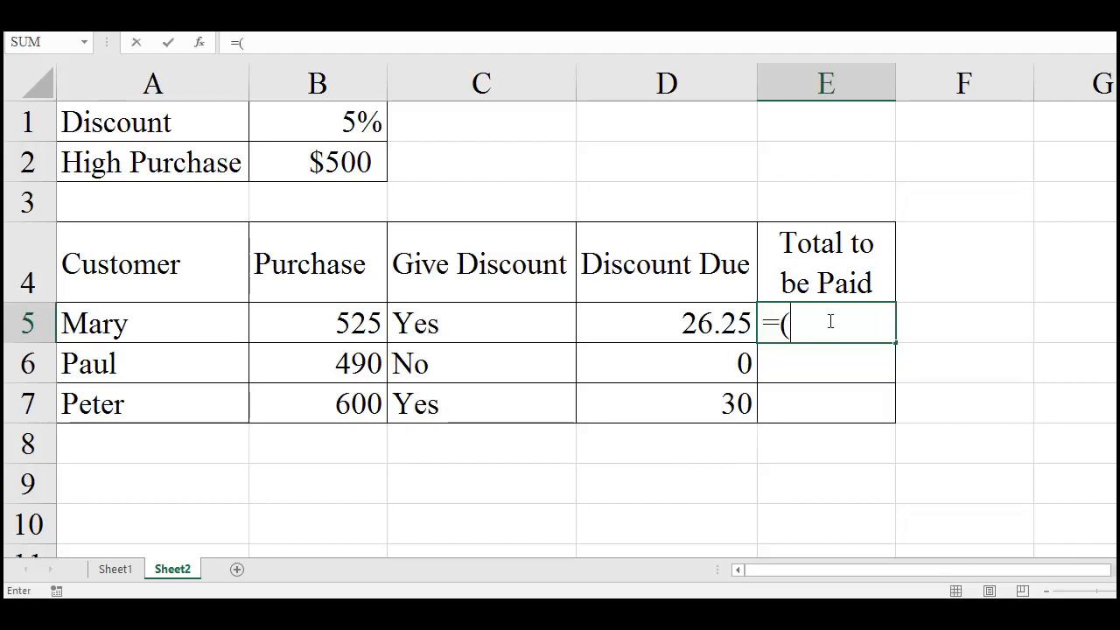
pyautogui.click(337, 323)
pyautogui.write('-')
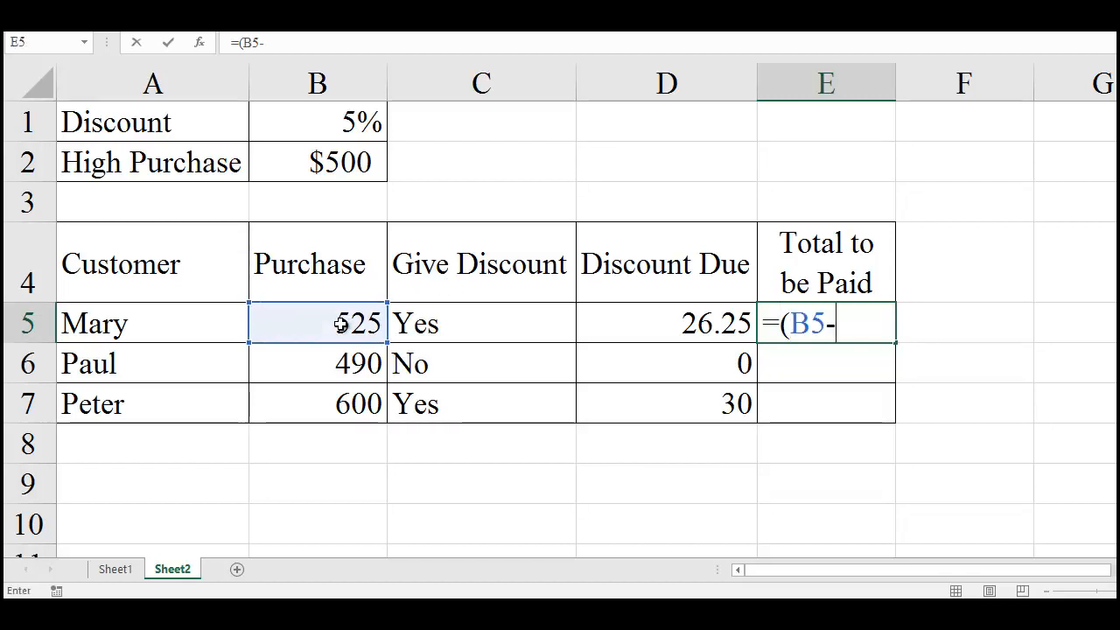
pyautogui.click(665, 326)
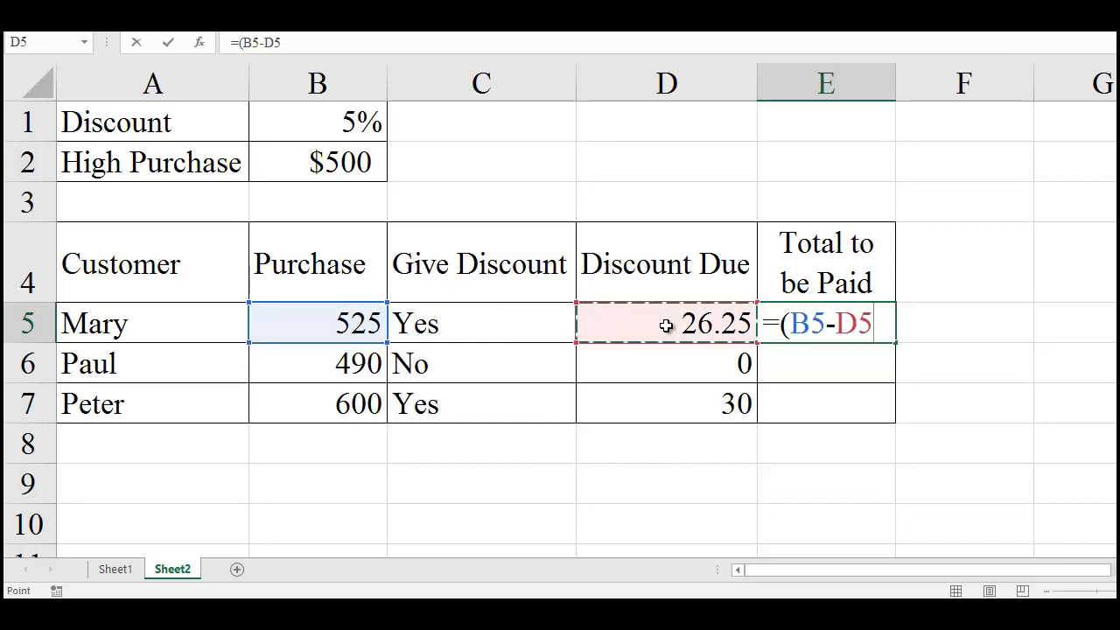
pyautogui.write(')')
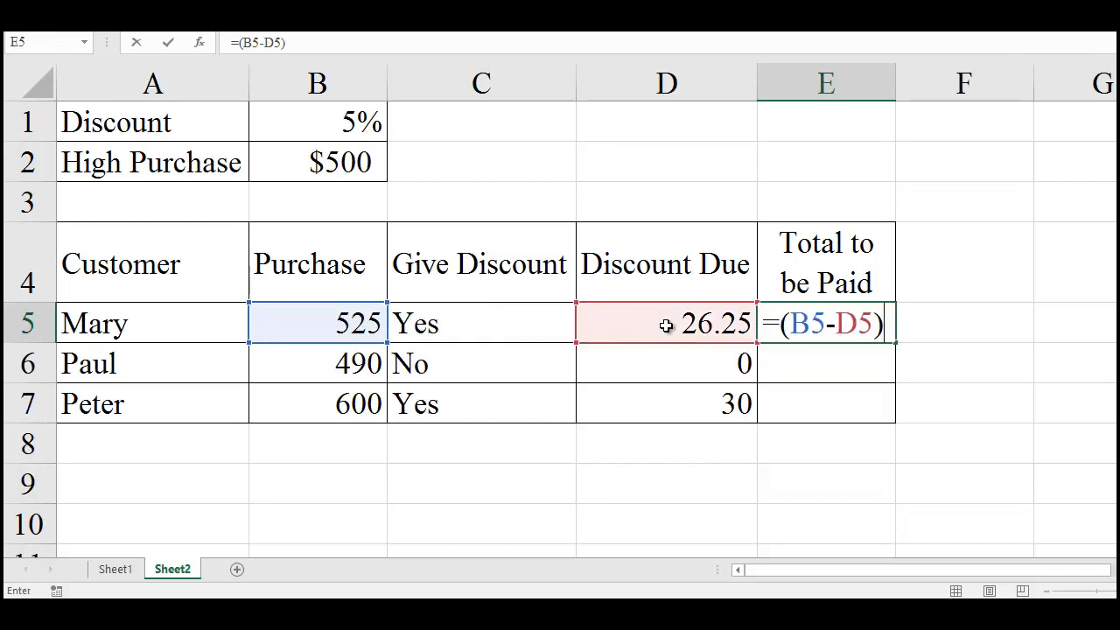
pyautogui.press('Return')
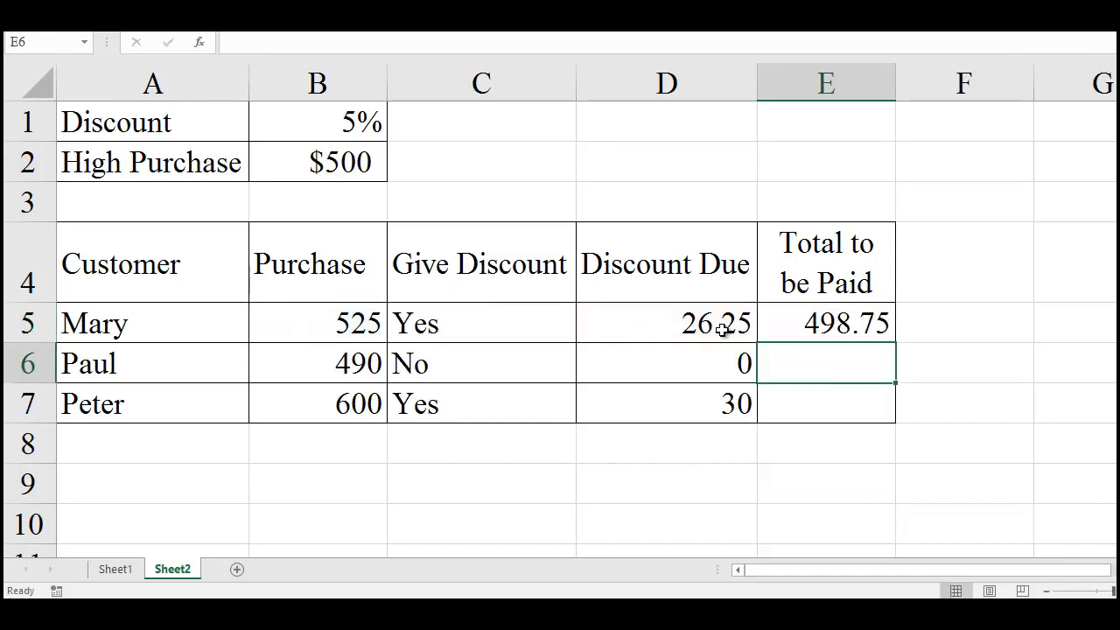
pyautogui.click(842, 328)
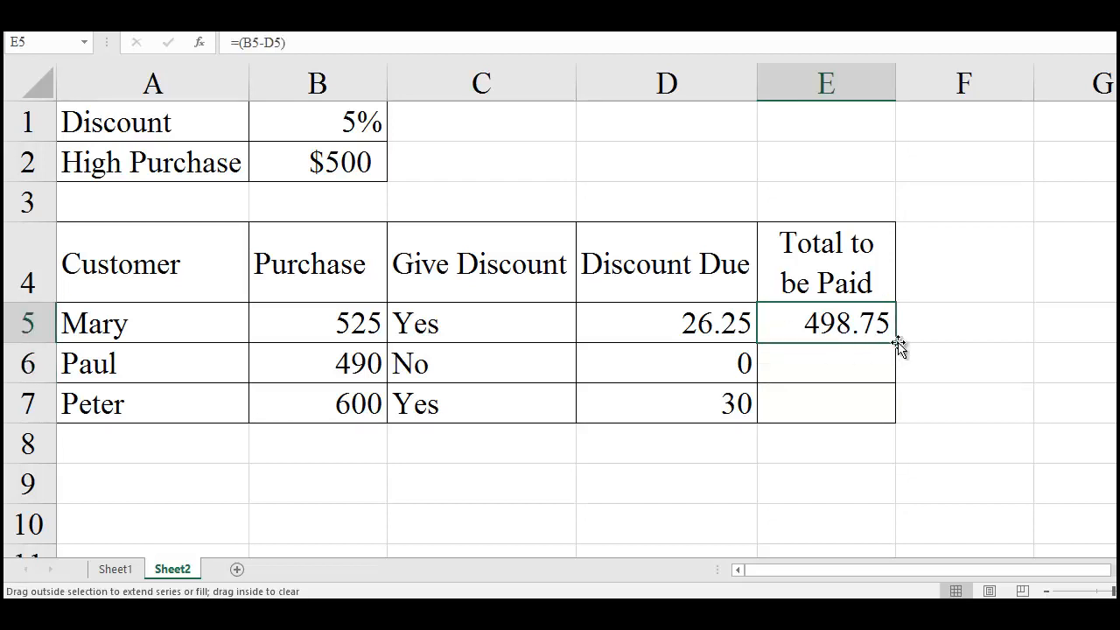
pyautogui.doubleClick(895, 342)
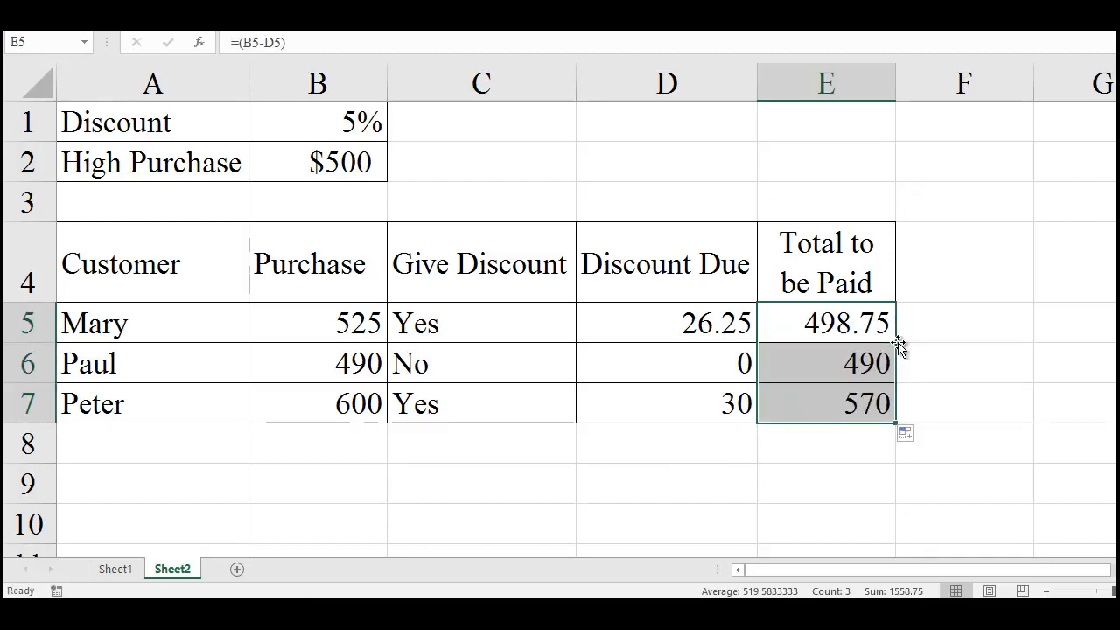